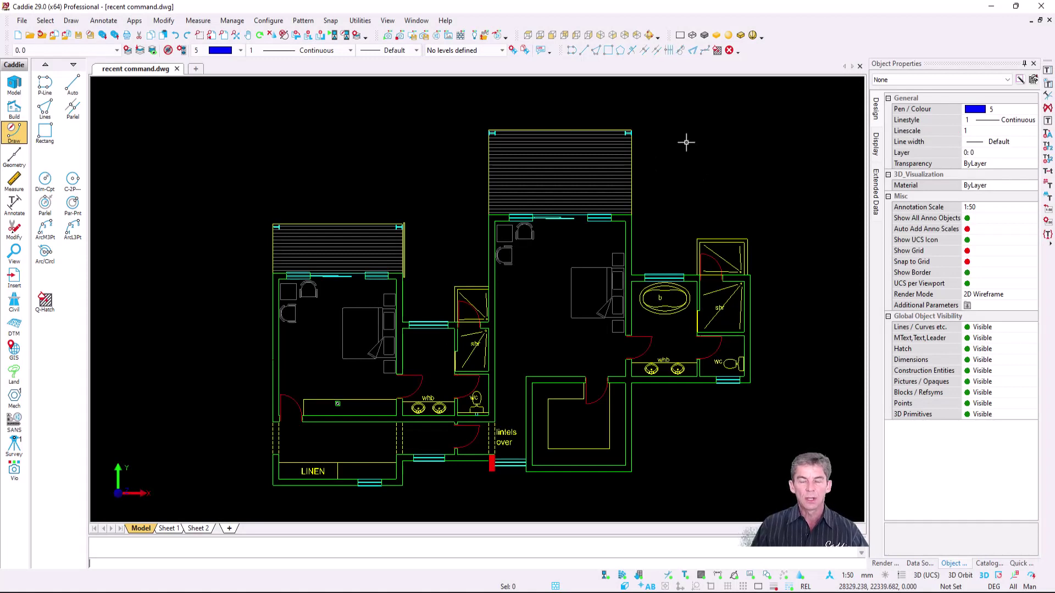
- Show the personal custom toolbar listed last among the toolbars, and bring up CustomMenu over the drawing
right_click(799, 51)
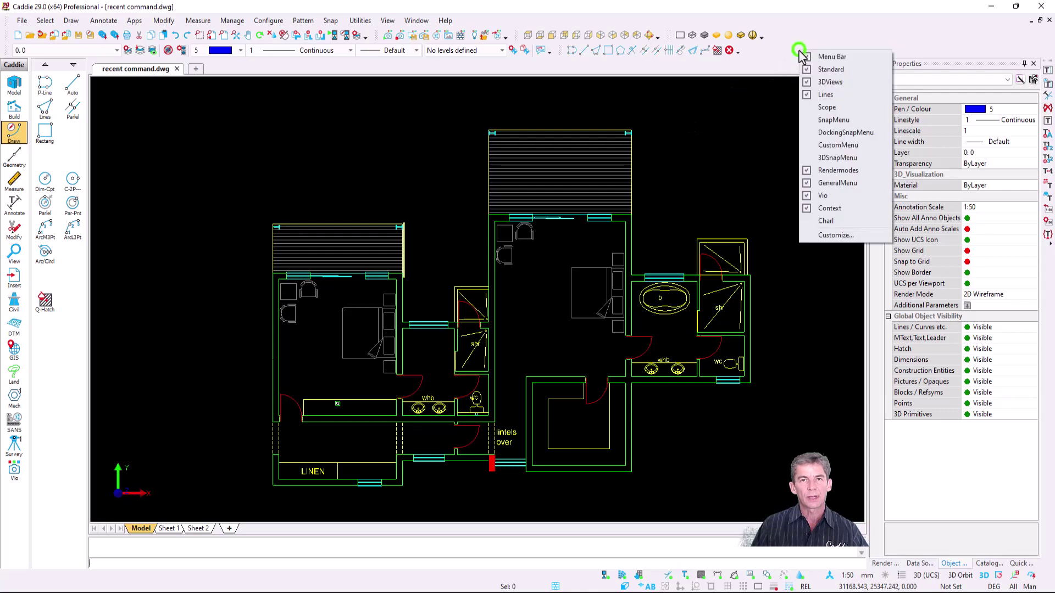
click(835, 222)
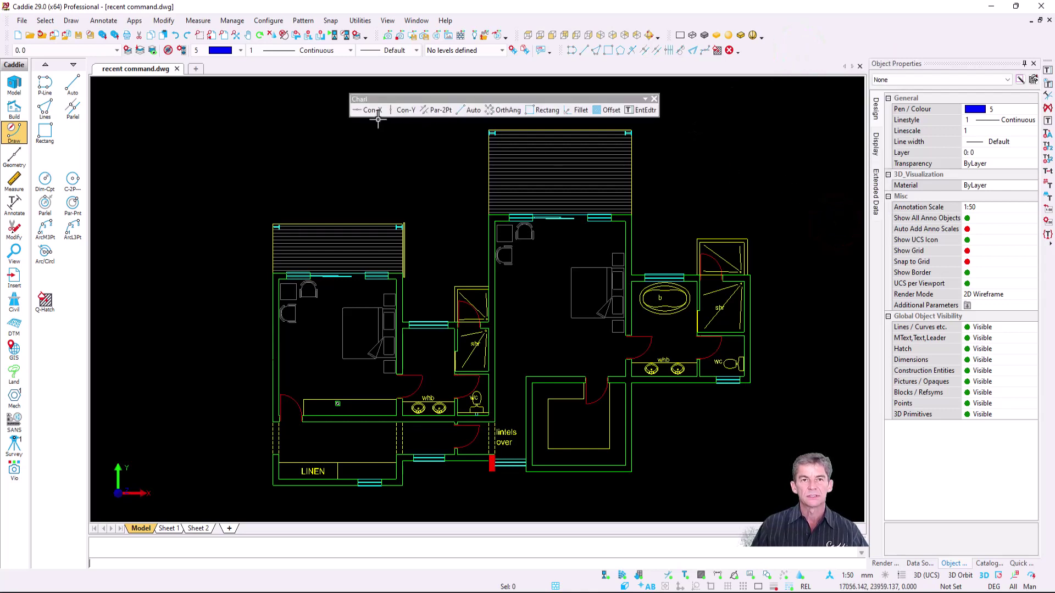
right_click(454, 251)
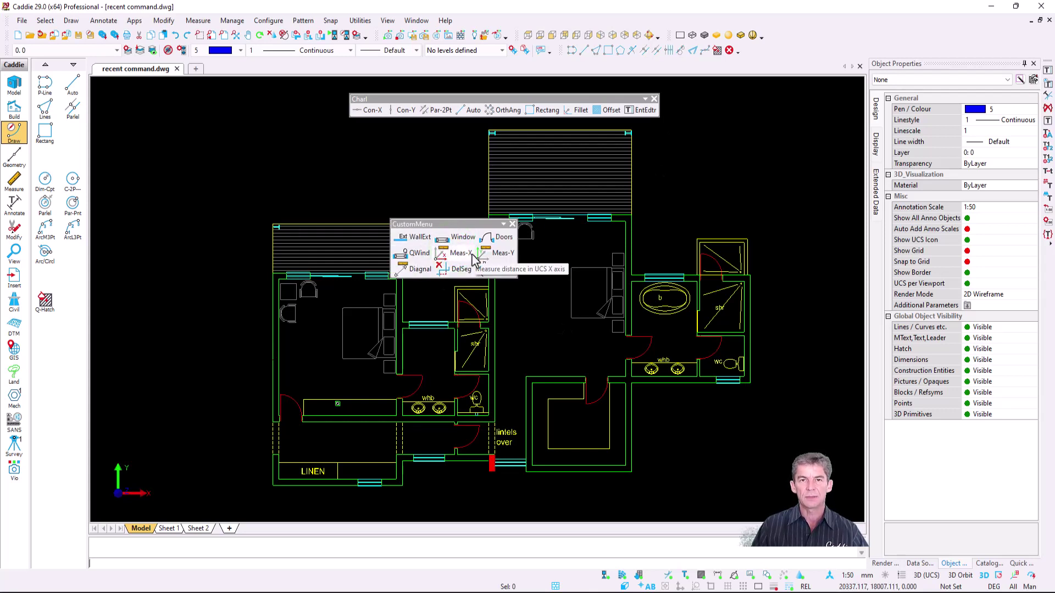
- Review the user-defined entries in the keyboard shortcuts list, including the one for Recent Commands, and close the list
click(445, 21)
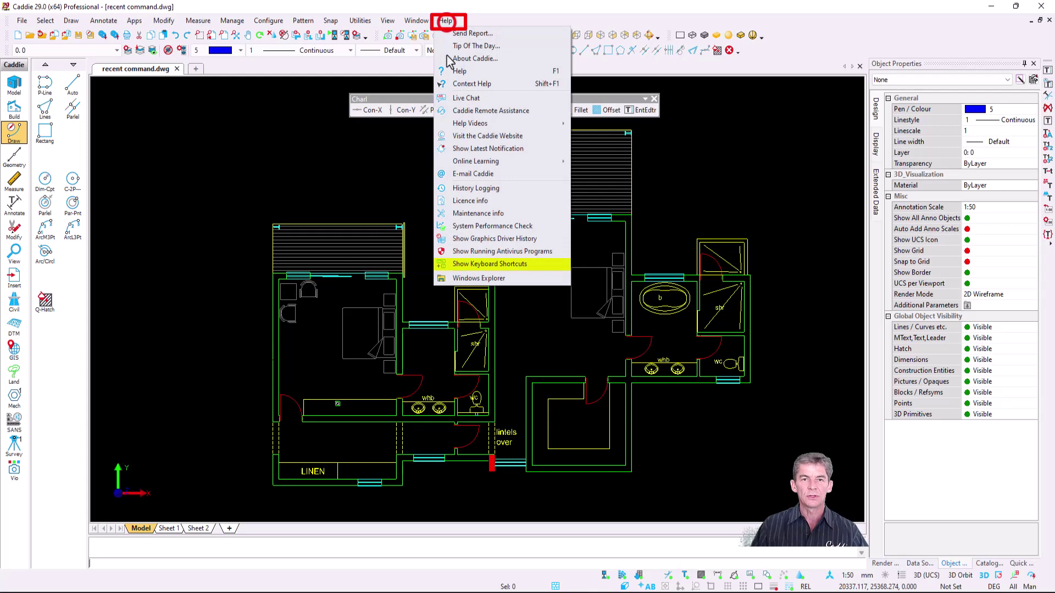
click(512, 266)
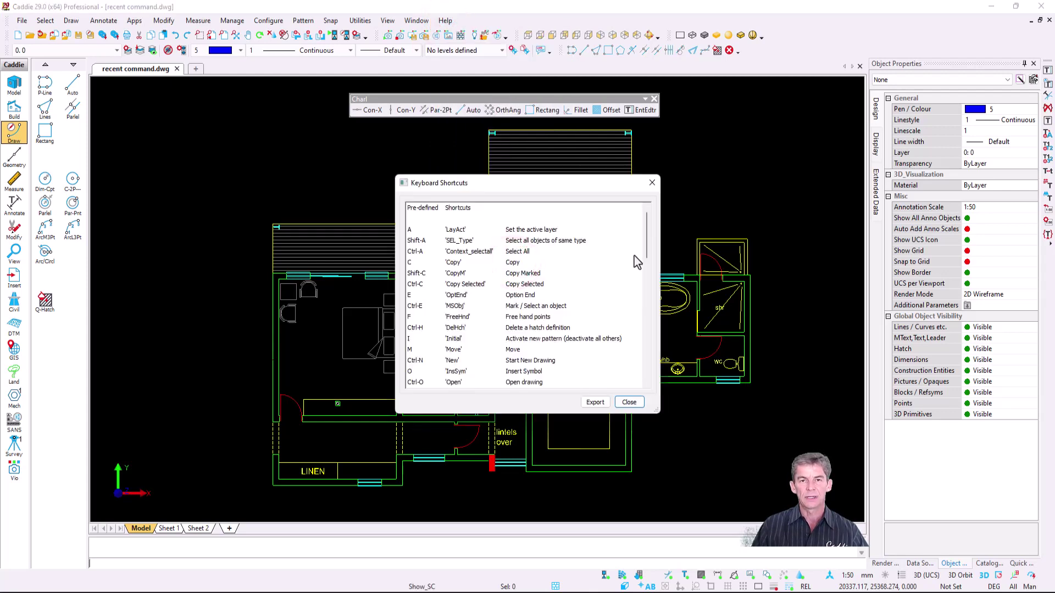
drag(647, 243, 648, 382)
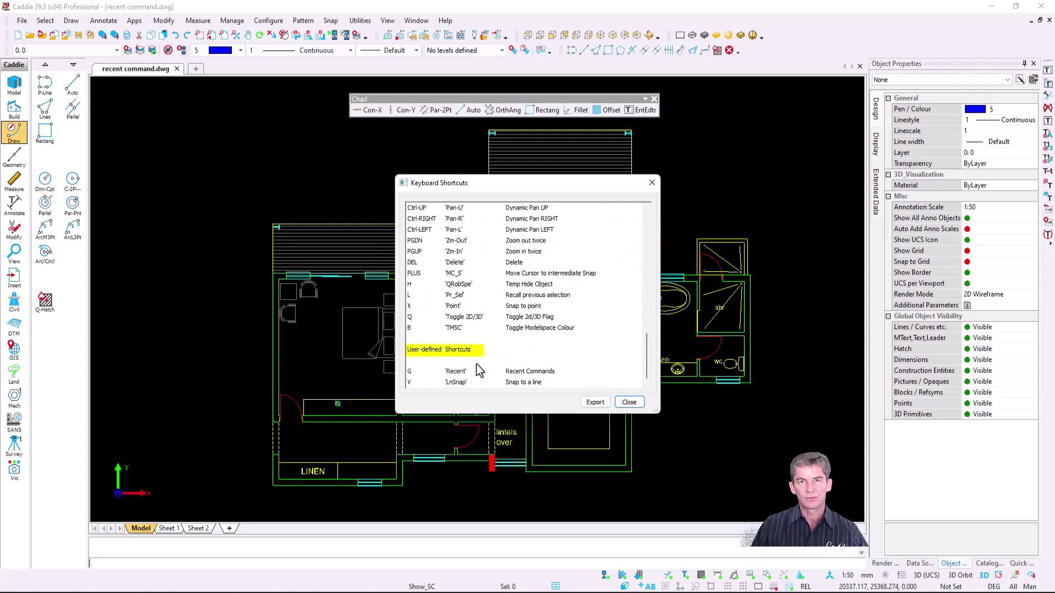
click(421, 372)
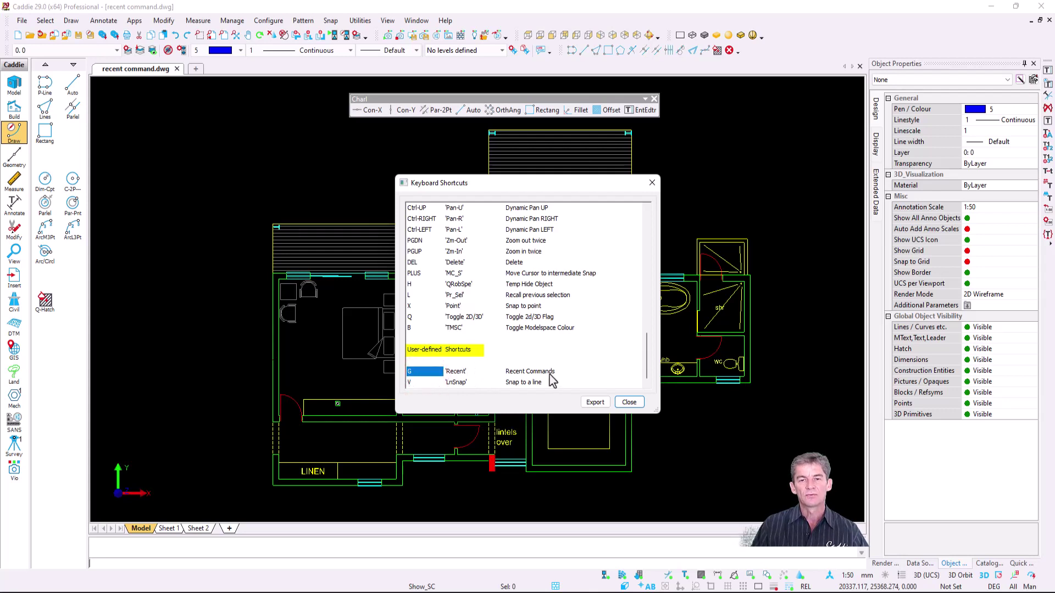
click(652, 183)
- View the recent and most used commands lists offered for the command line, and dismiss them without choosing one
right_click(483, 549)
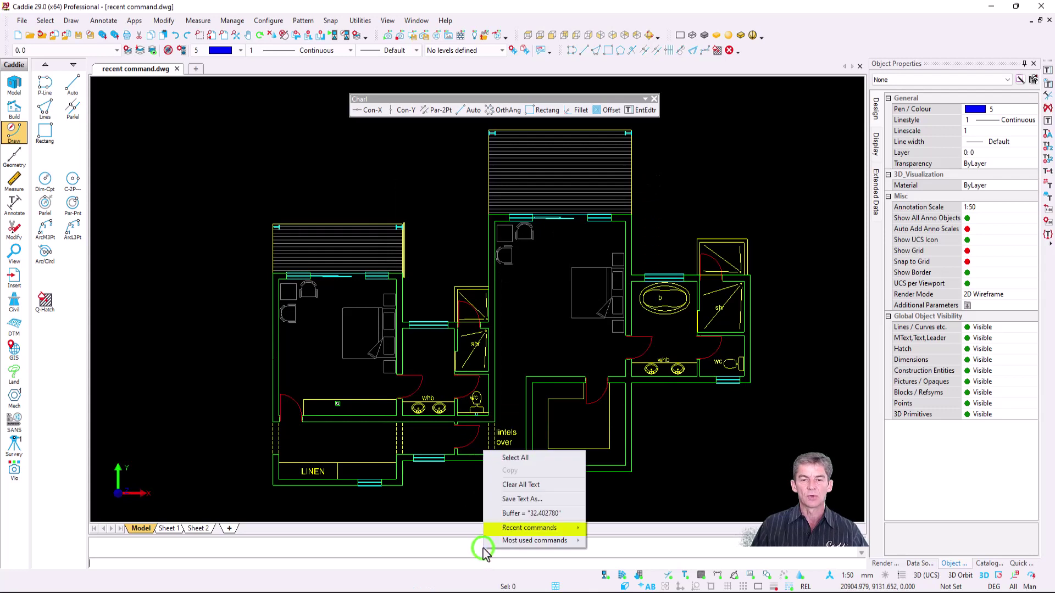
mouse_move(538, 532)
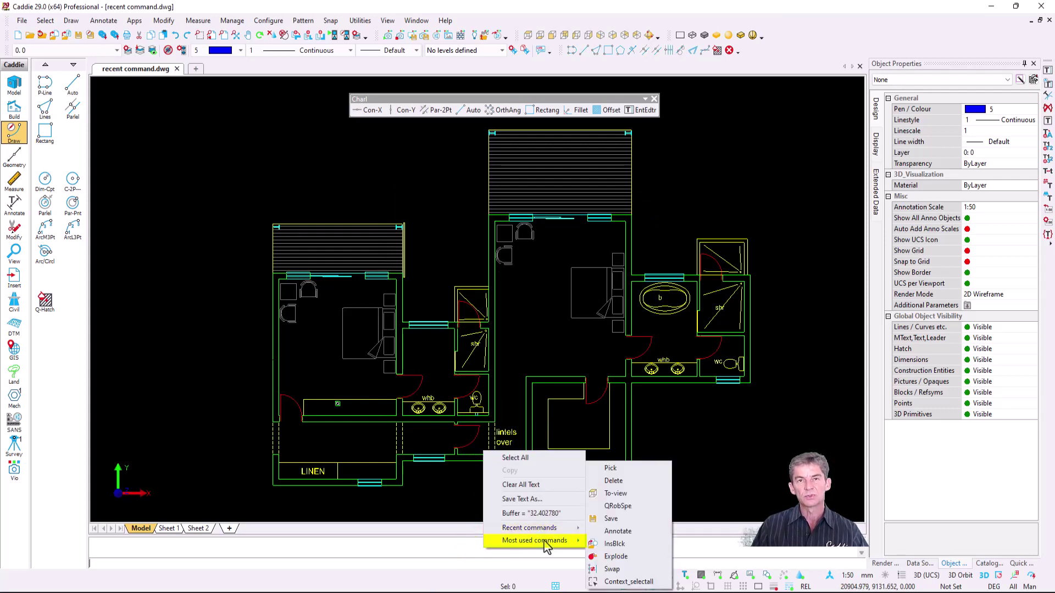
key(Escape)
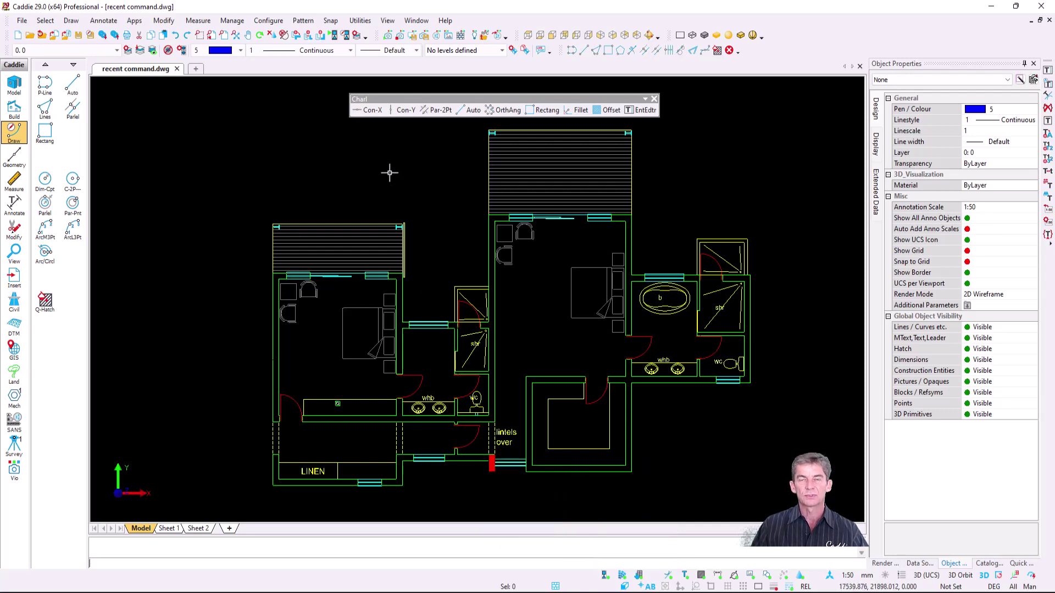
- View the Recent submenu available from the drawing area's context options, and close it without running a command
right_click(390, 165)
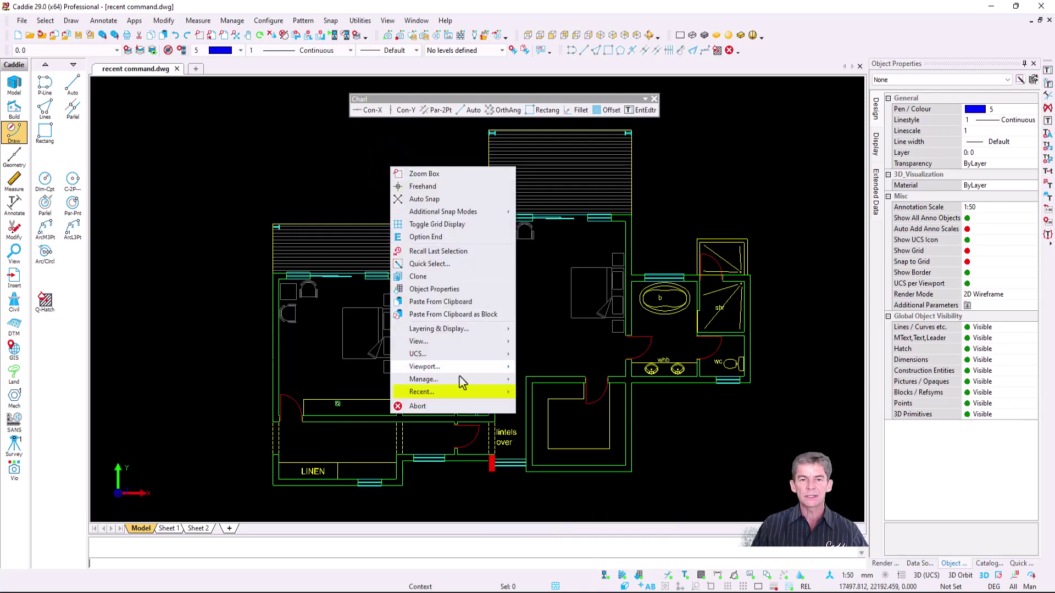
mouse_move(464, 393)
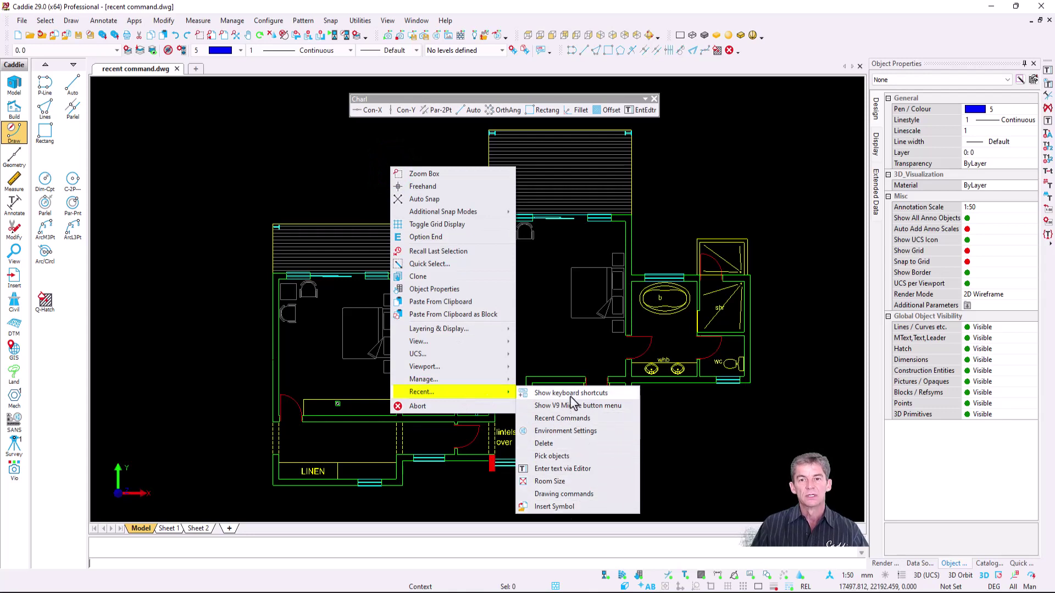
key(Escape)
key(Escape)
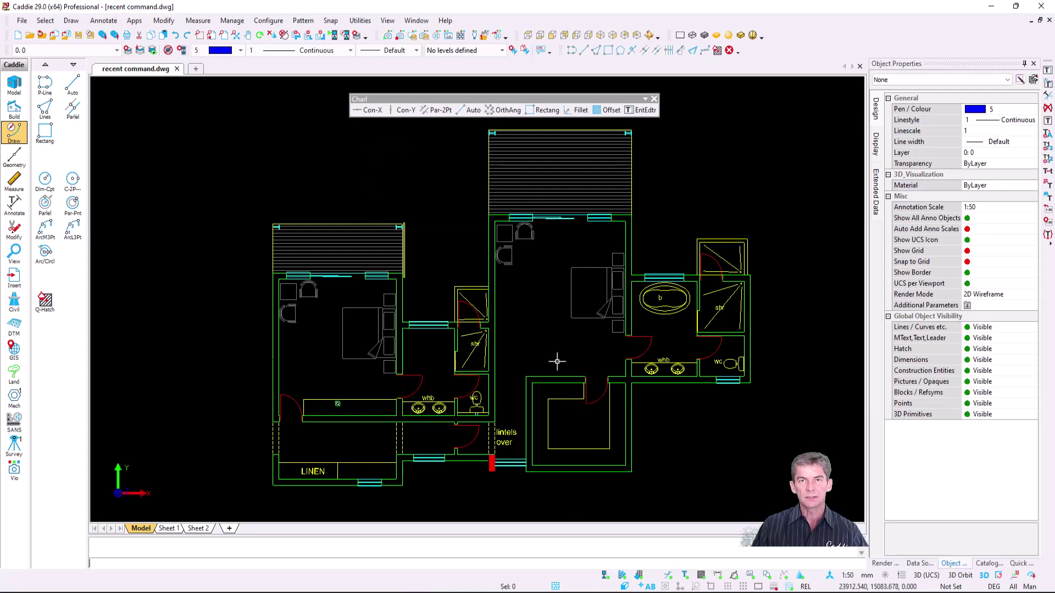
- Call up the Recent Commands list directly over the drawing with its user-defined assignment, and dismiss it
key(g)
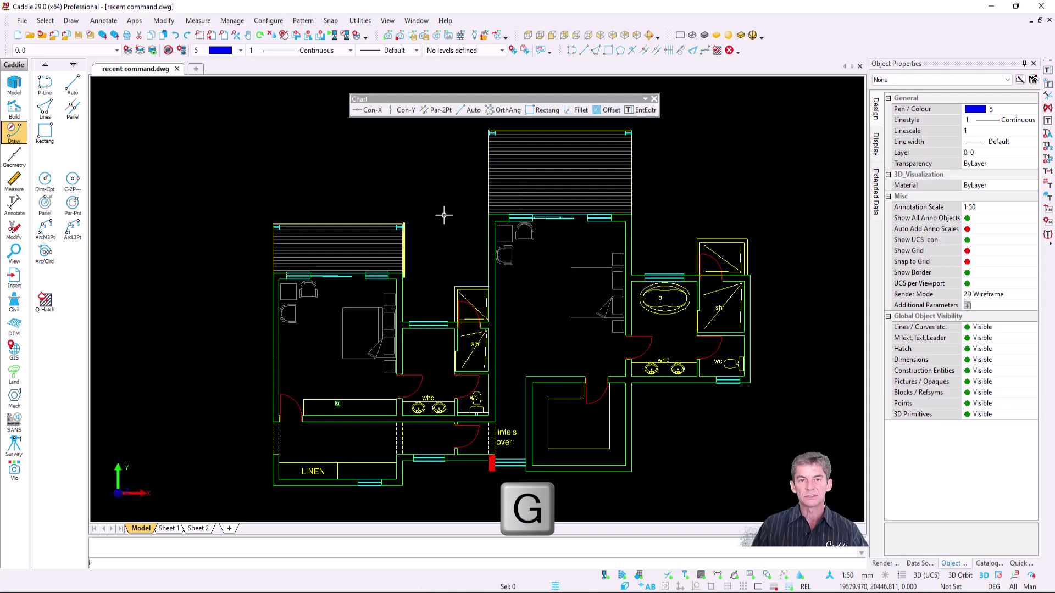
right_click(444, 216)
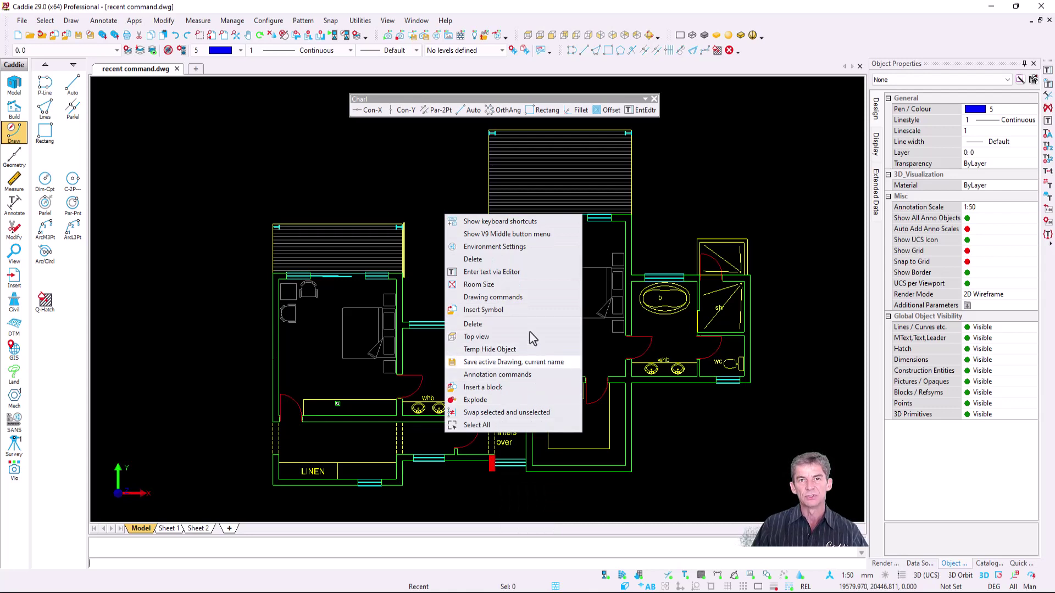
key(Escape)
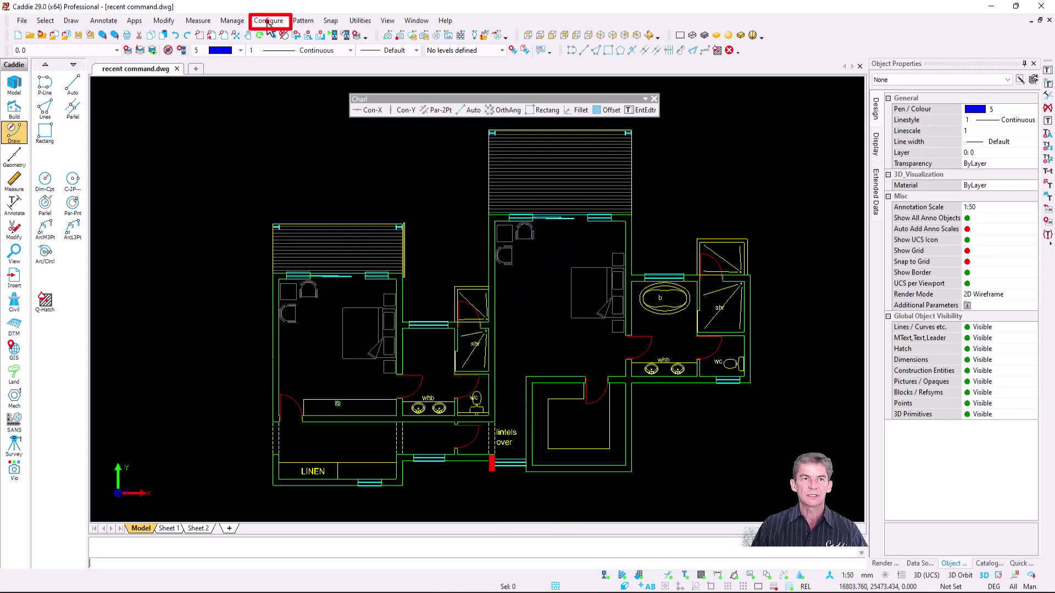
- Review the Recent / Frequent options in Environment Settings, set Show Recent Commands to Yes and accept the settings
click(268, 20)
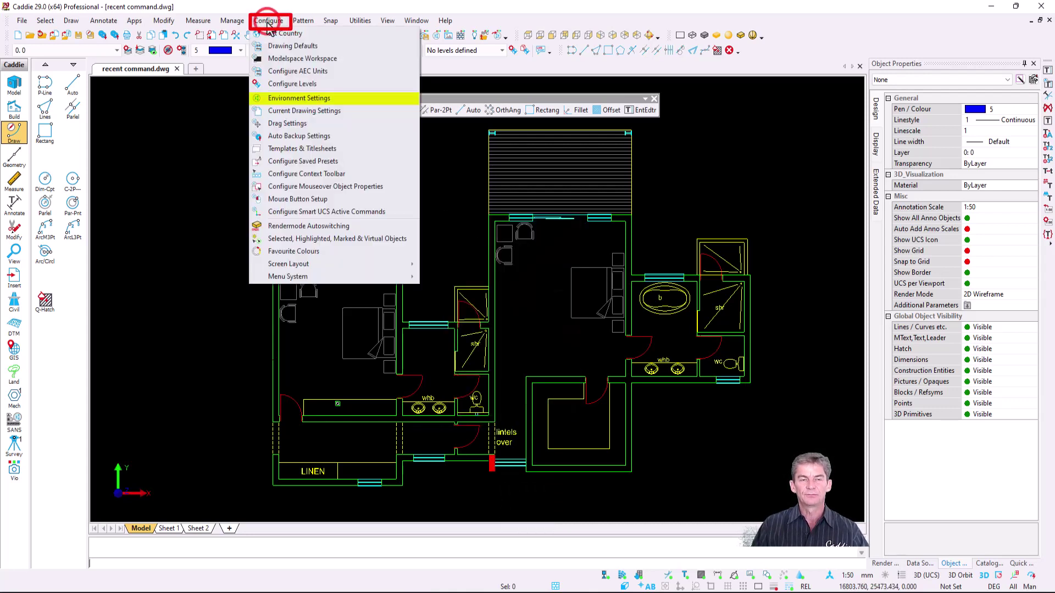
click(328, 96)
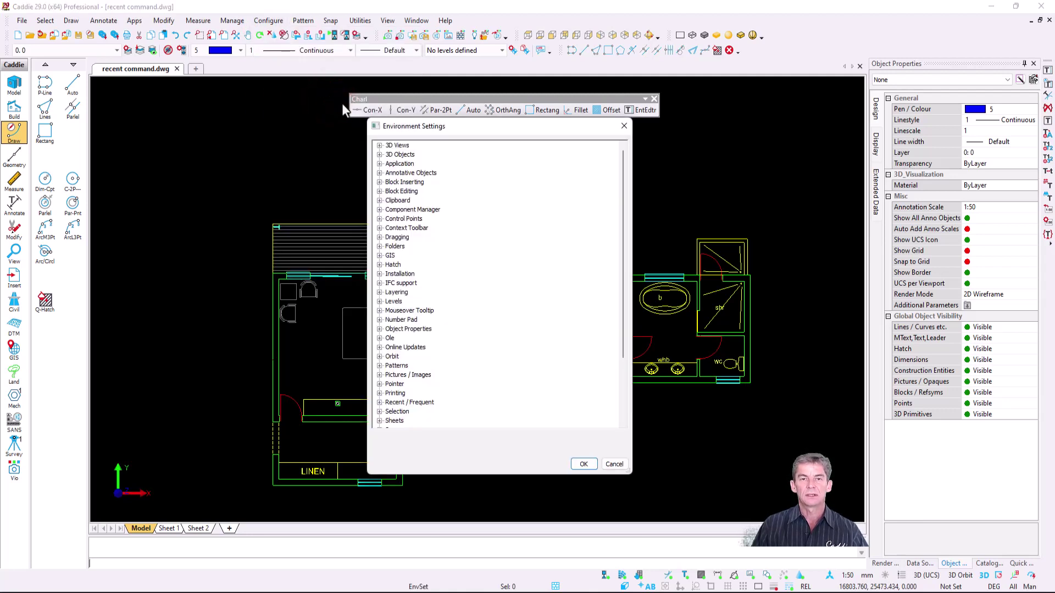
click(379, 403)
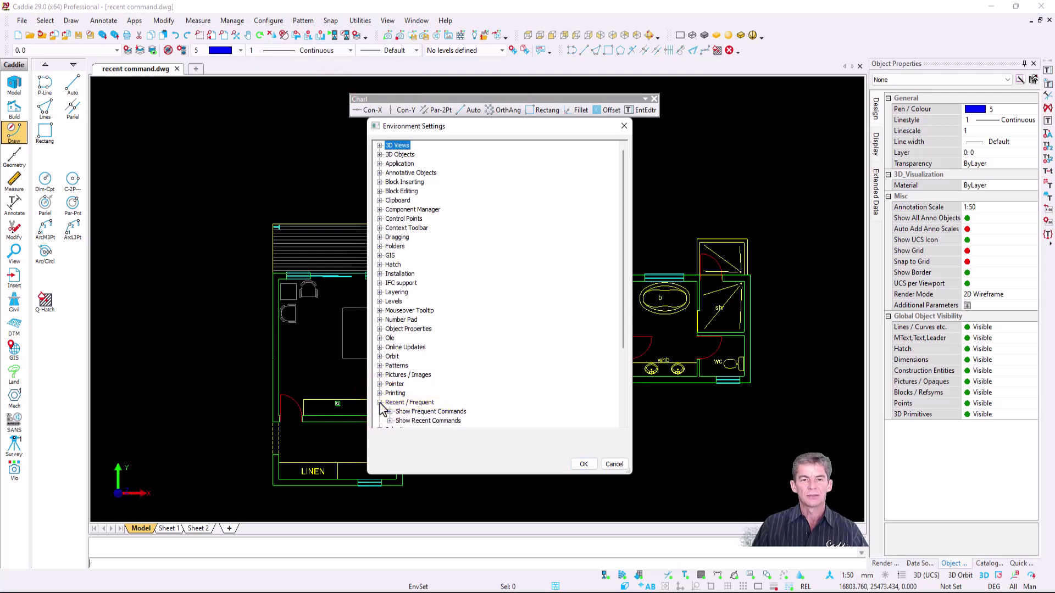
scroll(383, 409, down, 3)
click(390, 319)
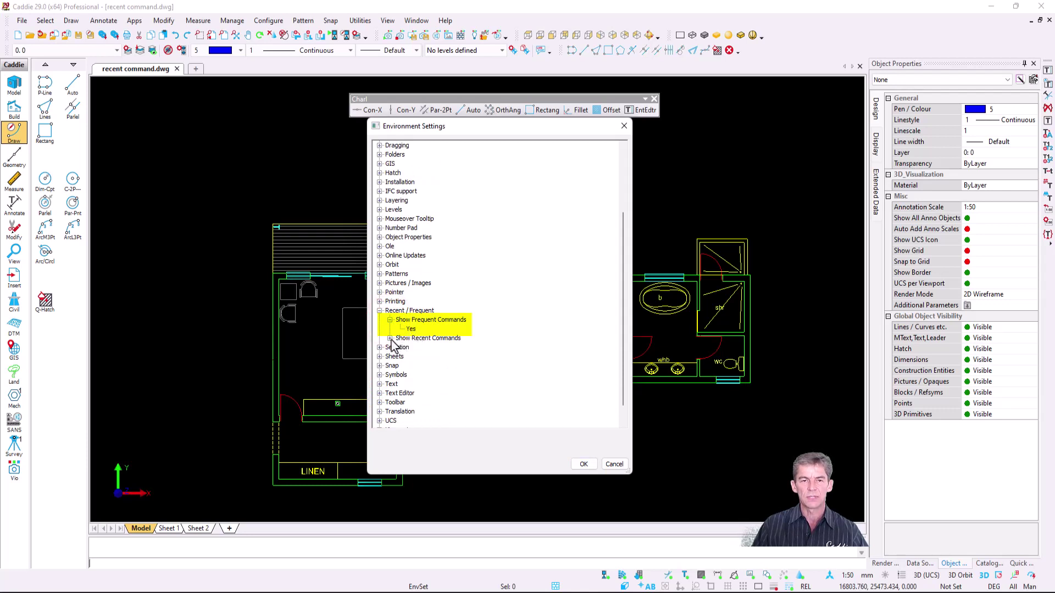
click(389, 338)
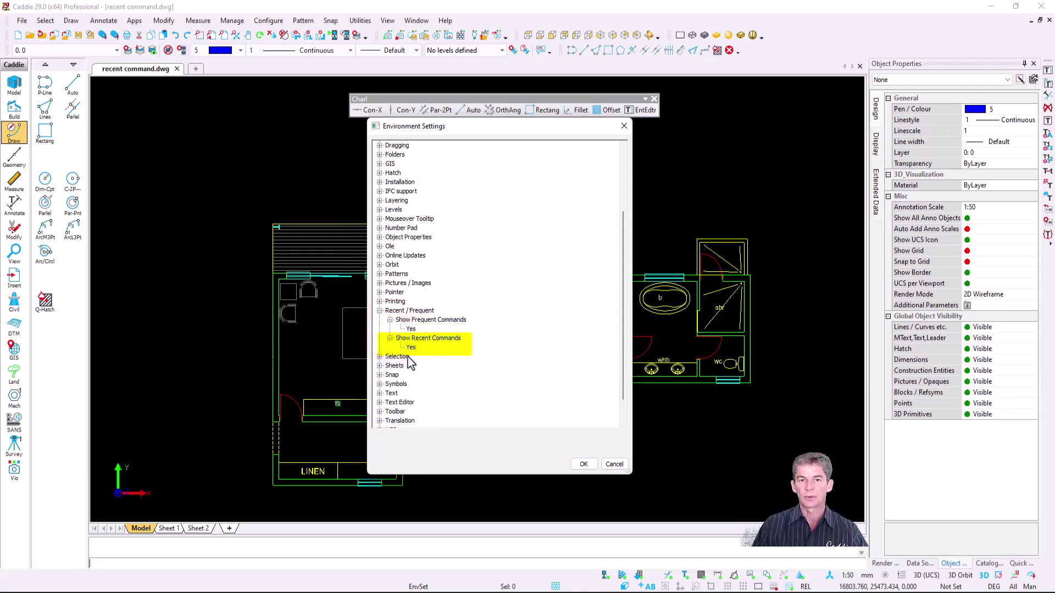
click(412, 347)
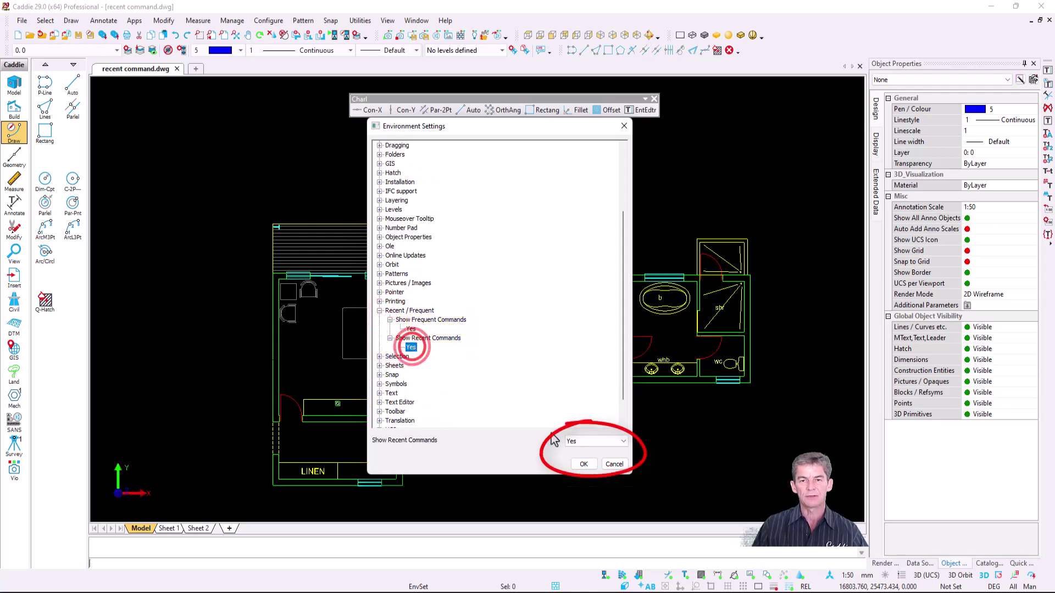
click(588, 441)
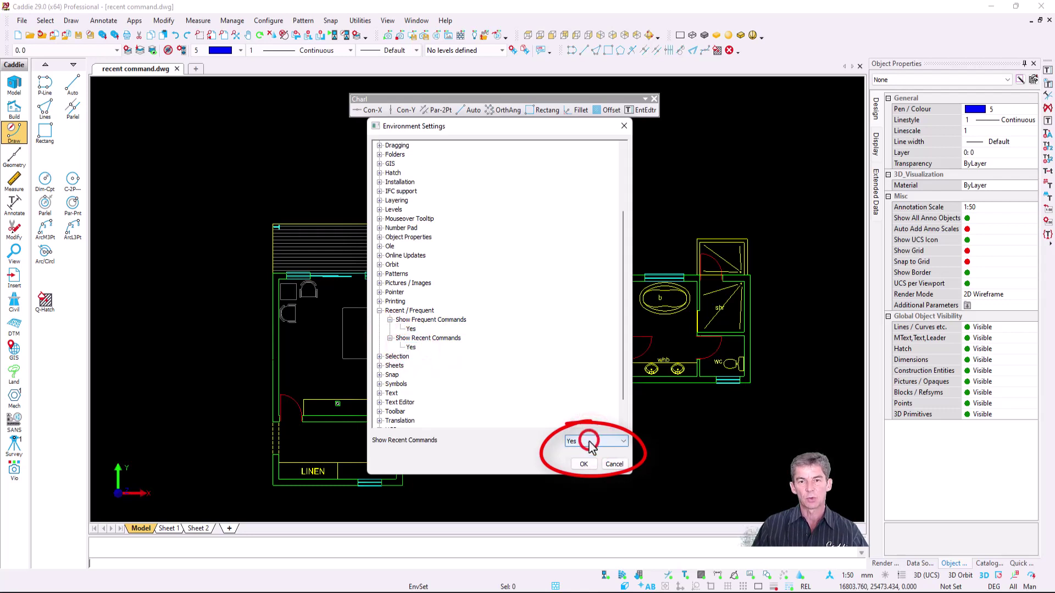
click(589, 458)
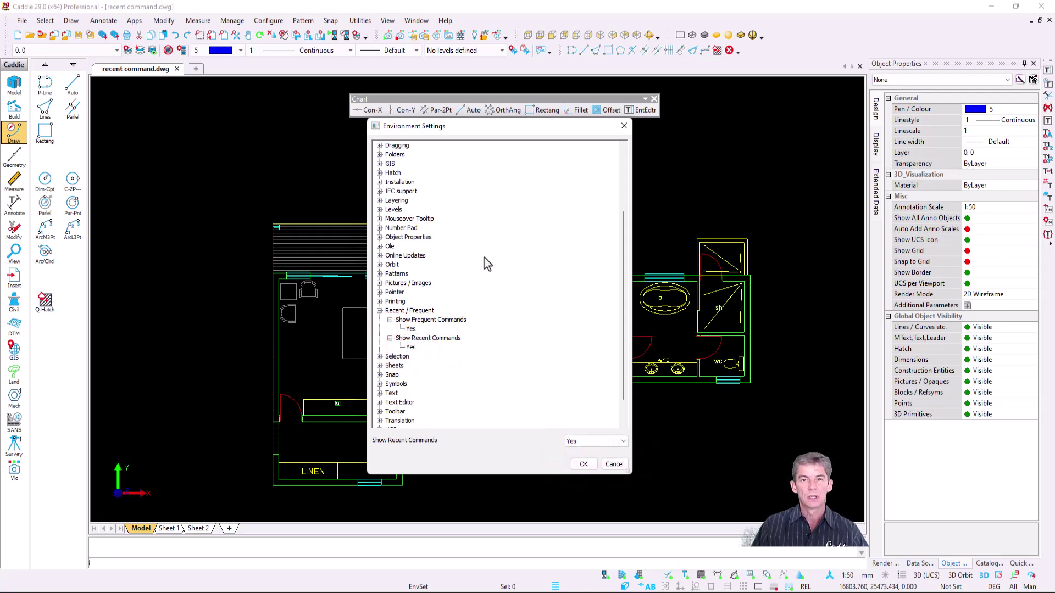
key(Return)
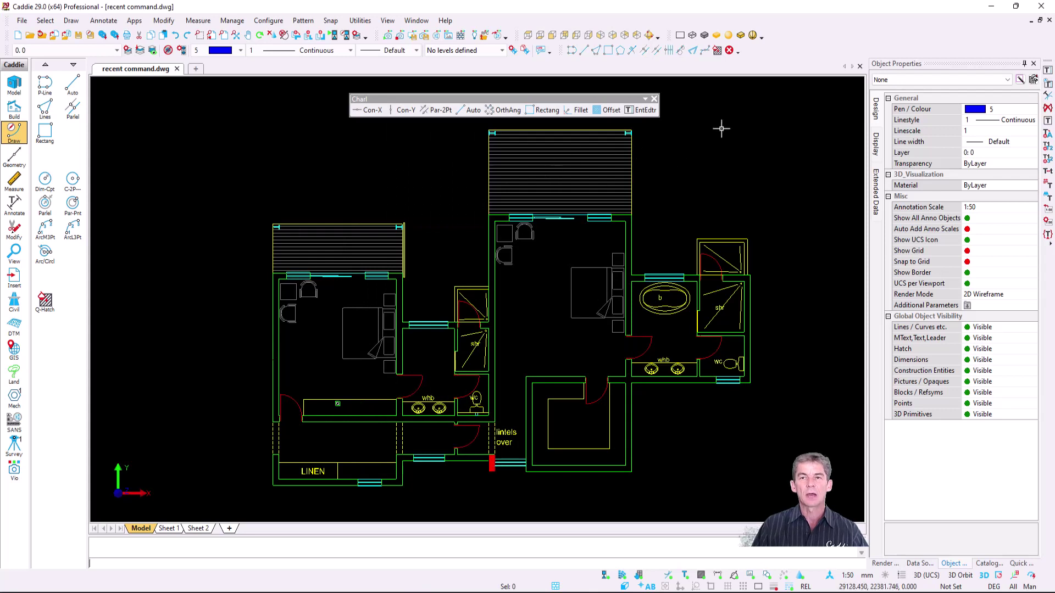
- Open the keyboard customization and select the Recent command in the Invisible|Caddie category
right_click(790, 58)
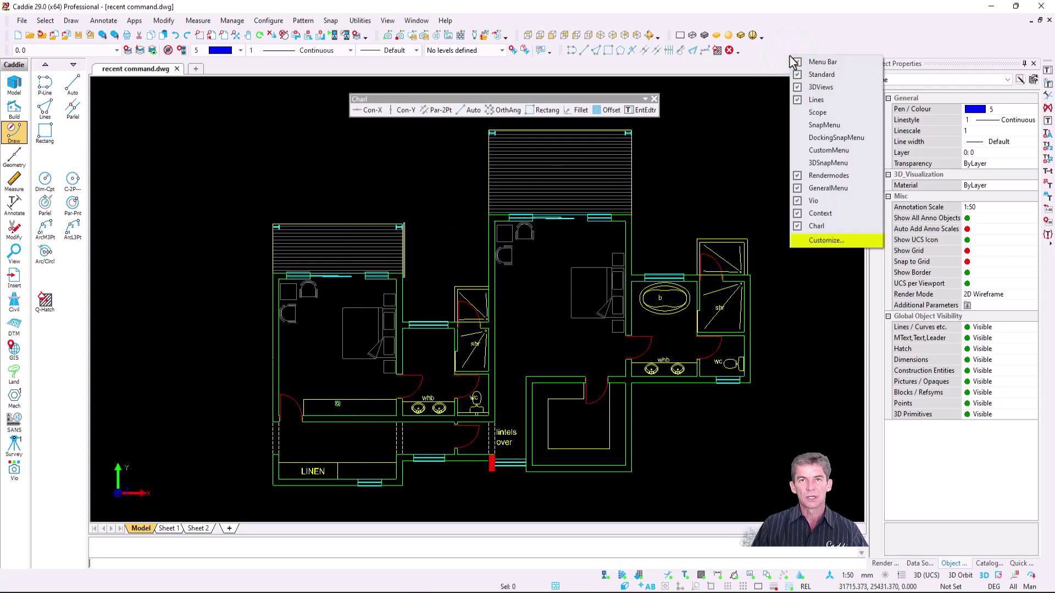
click(838, 239)
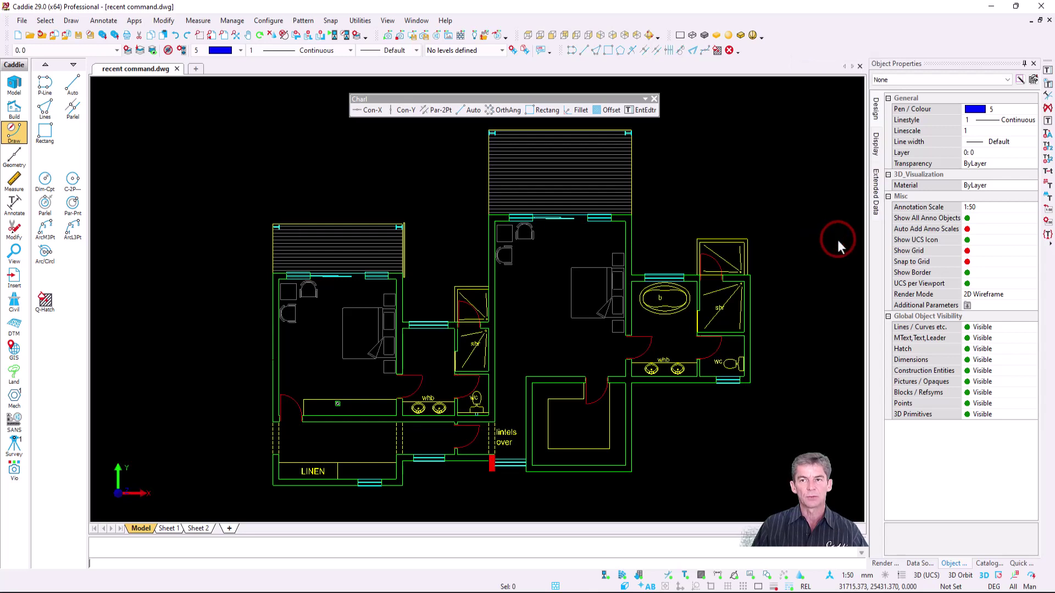
click(506, 210)
click(487, 236)
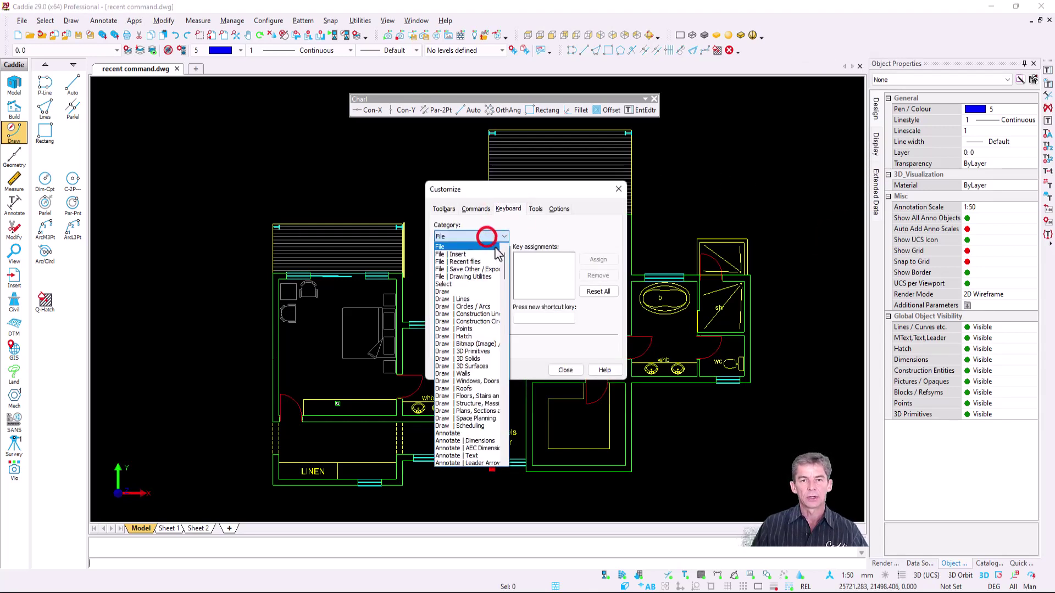
drag(504, 264, 502, 454)
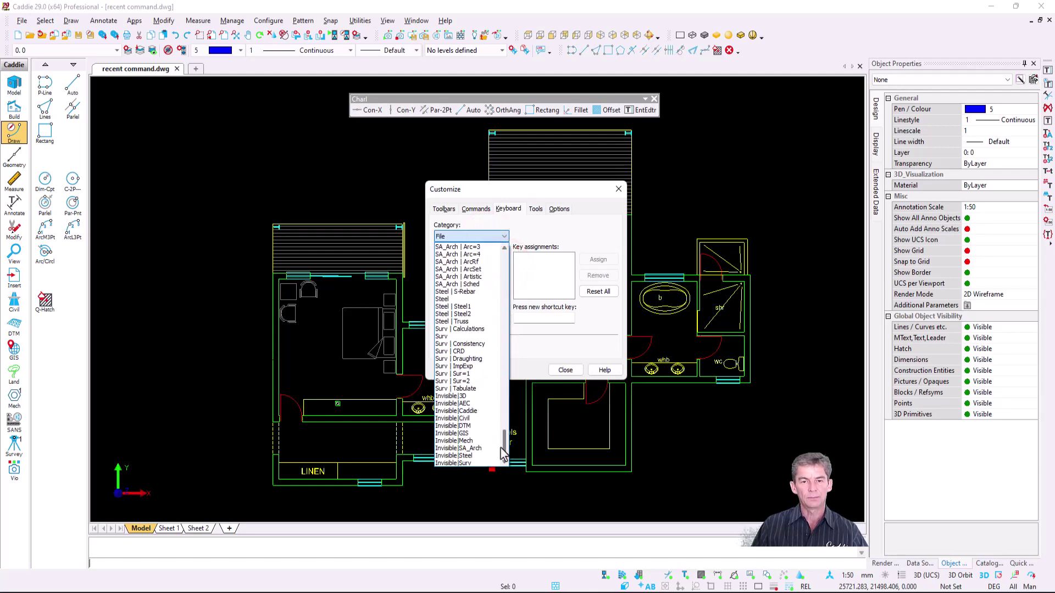
click(479, 413)
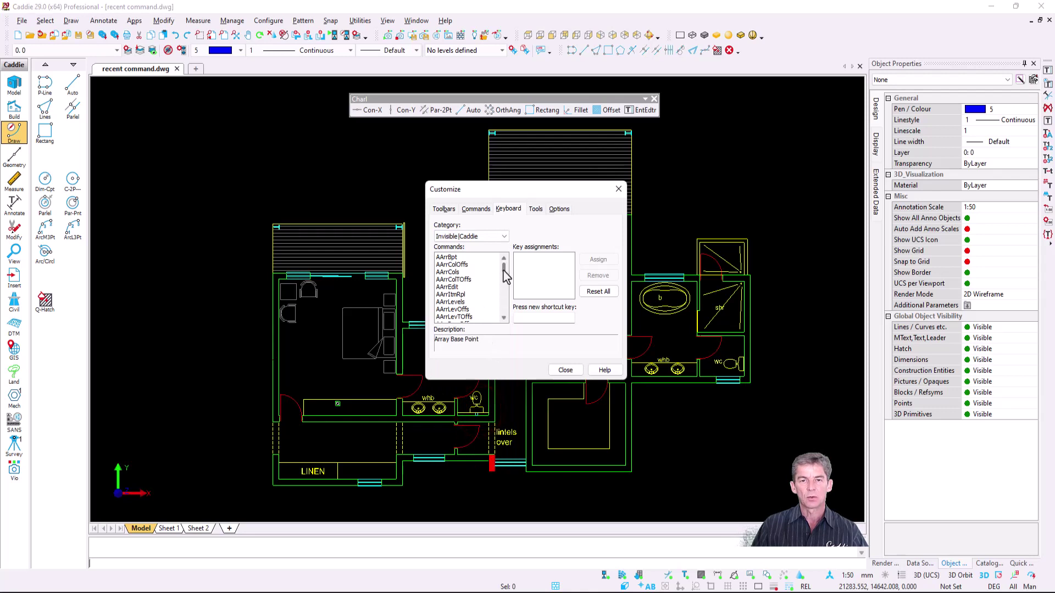
drag(503, 271, 504, 305)
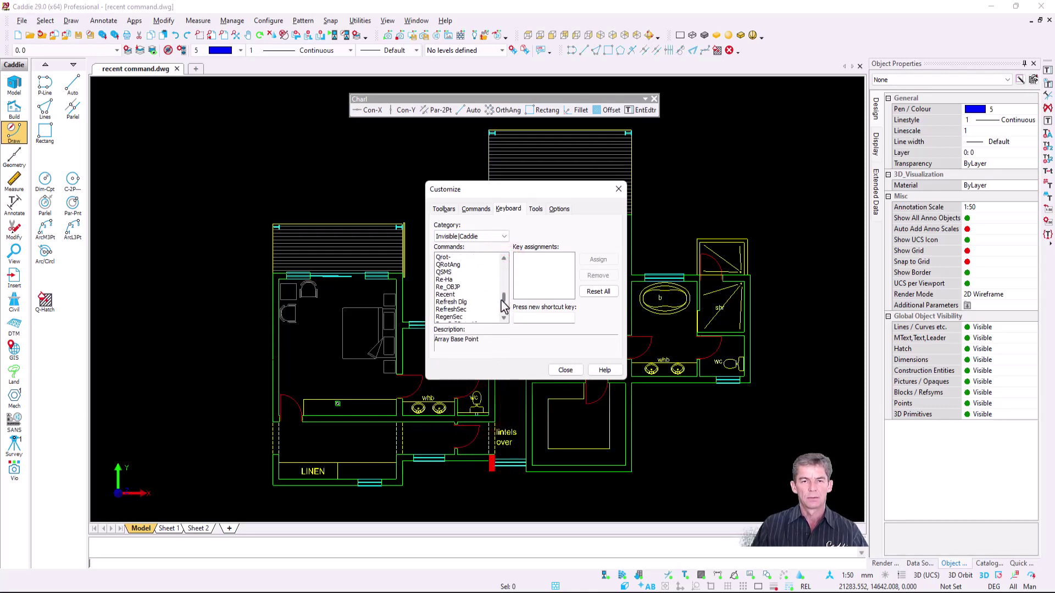
click(471, 295)
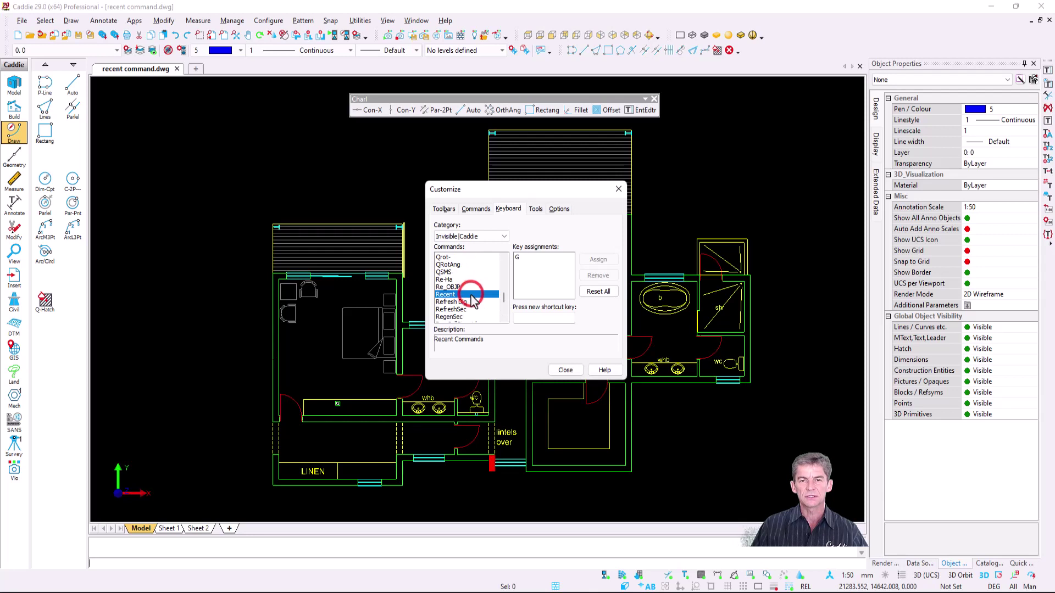
- Remove the existing G key assignment from the Recent command
click(519, 259)
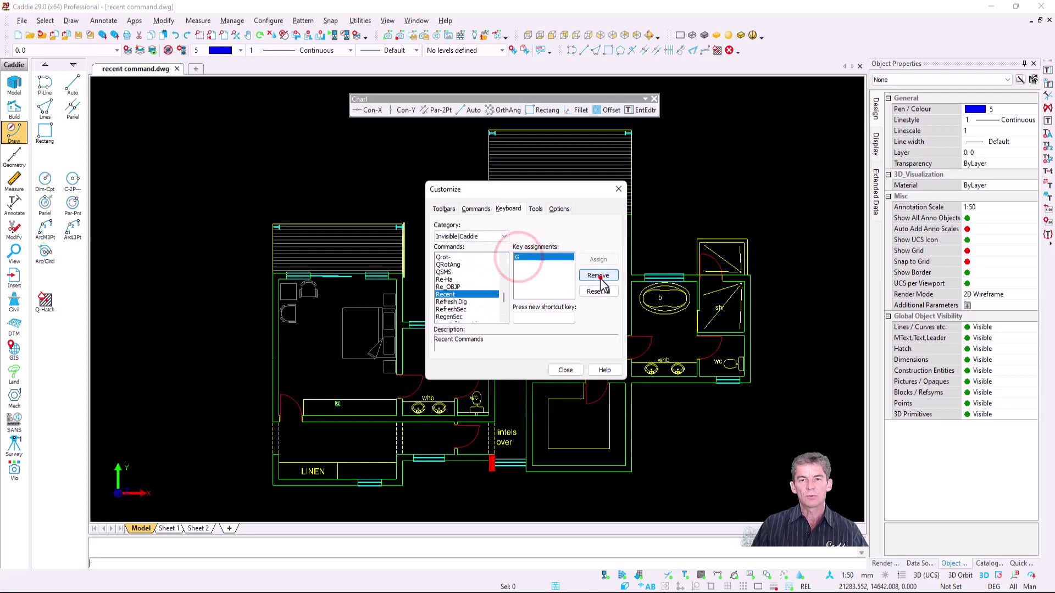
click(598, 275)
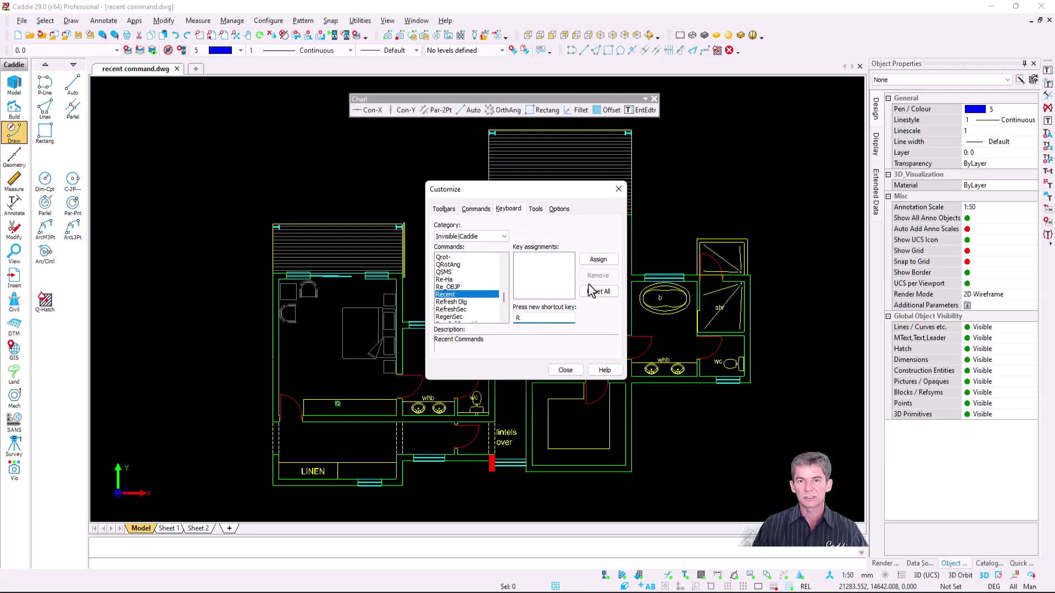
- Try to assign R to the Recent command, and enter Shift+R as an alternative before clearing the entry
click(598, 259)
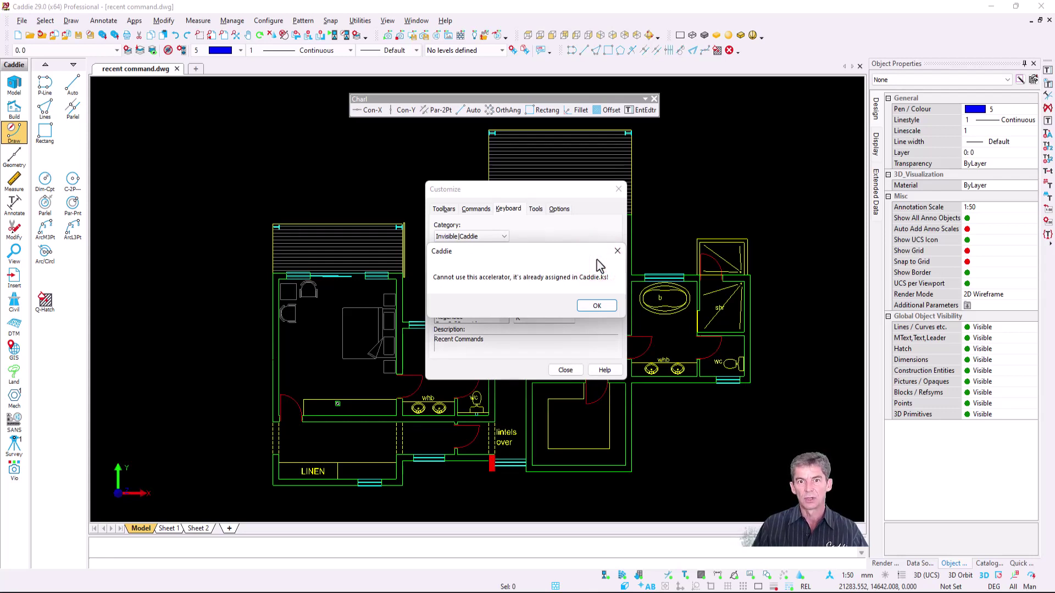
click(598, 304)
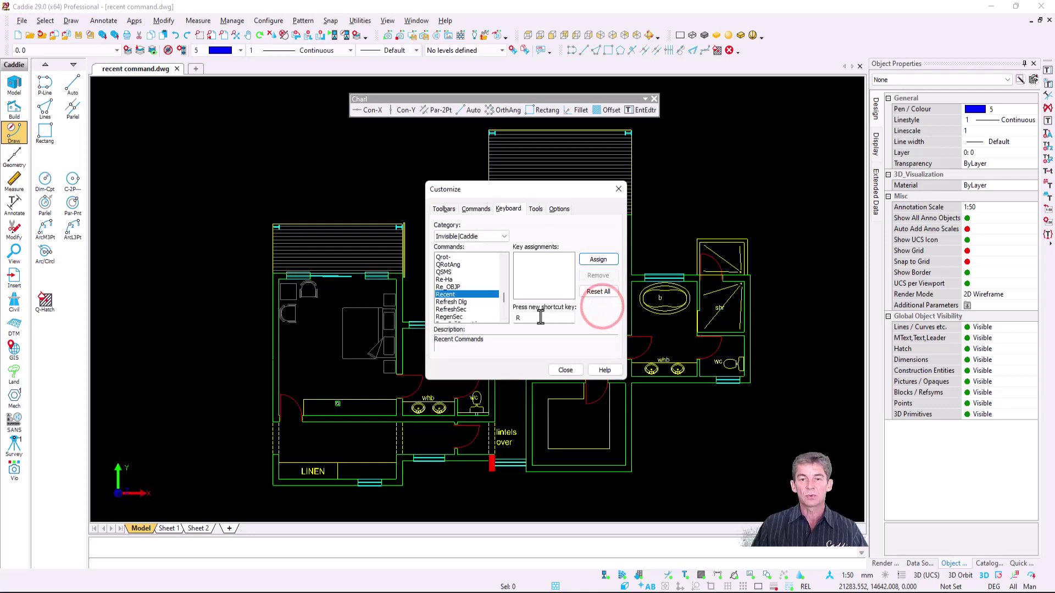
click(538, 317)
key(BackSpace)
key(shift+r)
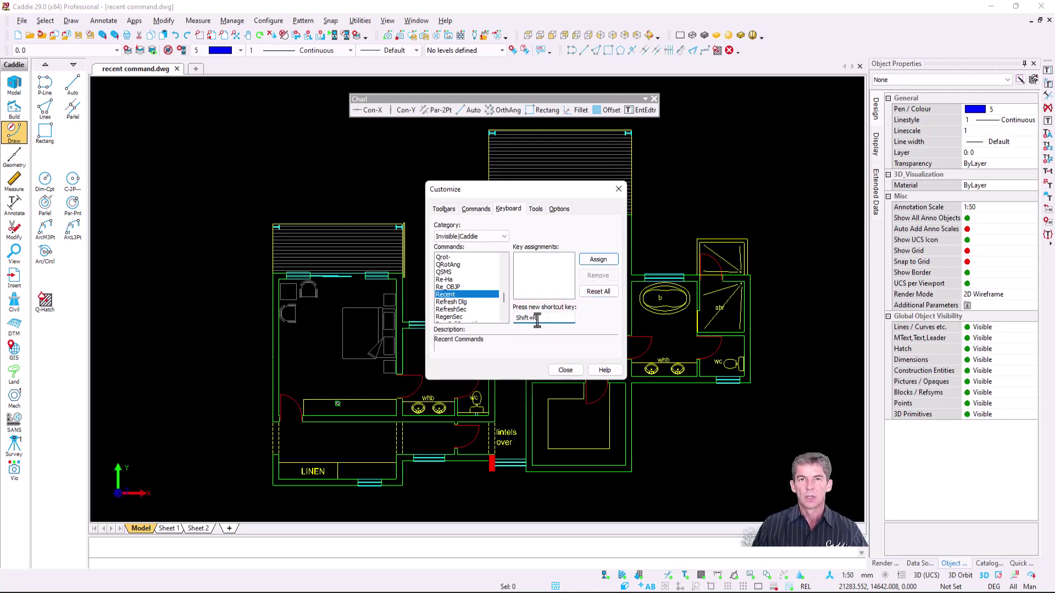
key(BackSpace)
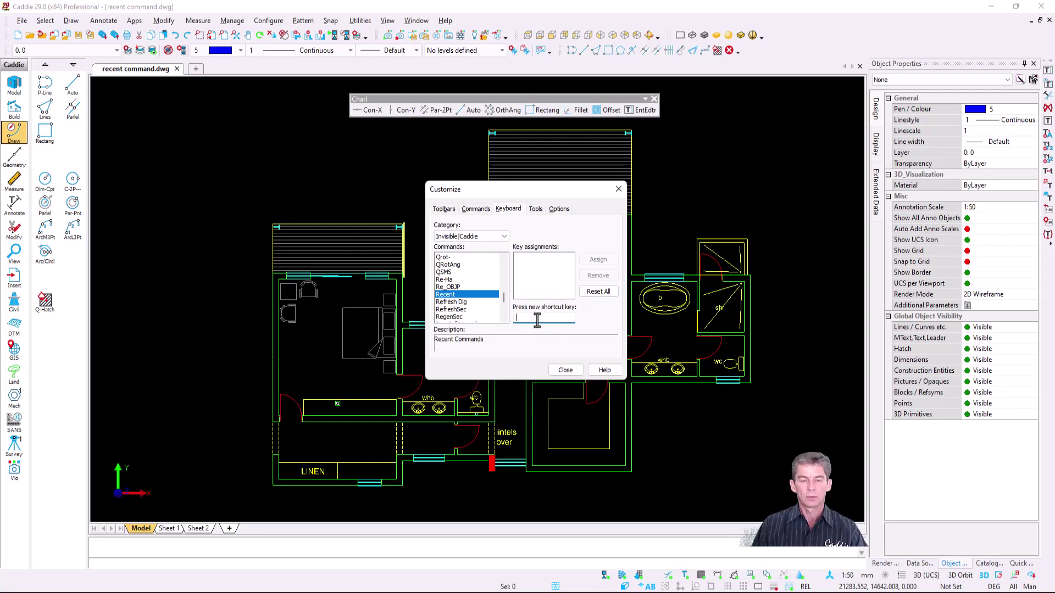
- Assign G as the shortcut for the Recent command and close the customization
key(g)
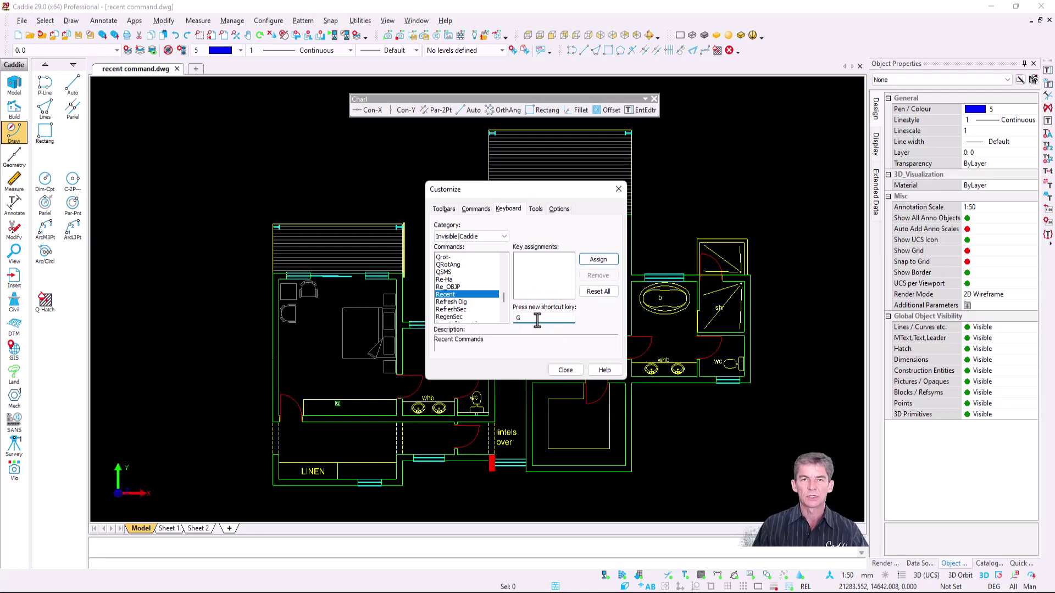
click(599, 262)
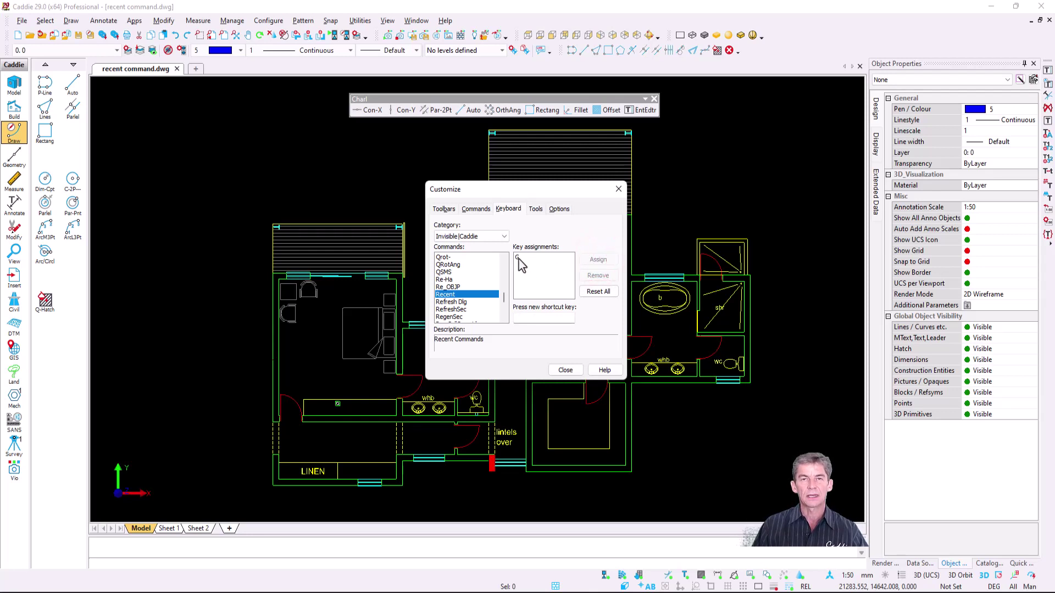
click(565, 371)
- Call up the Recent Commands list over the drawing with its newly assigned shortcut, dismiss it, and view the CustomMenu toolbar
key(g)
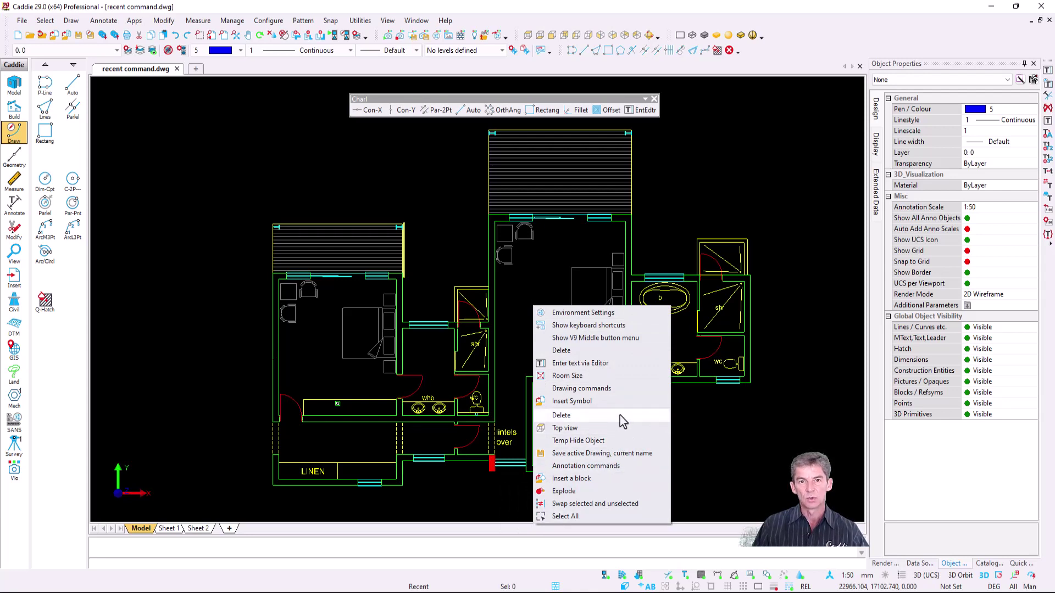
click(431, 192)
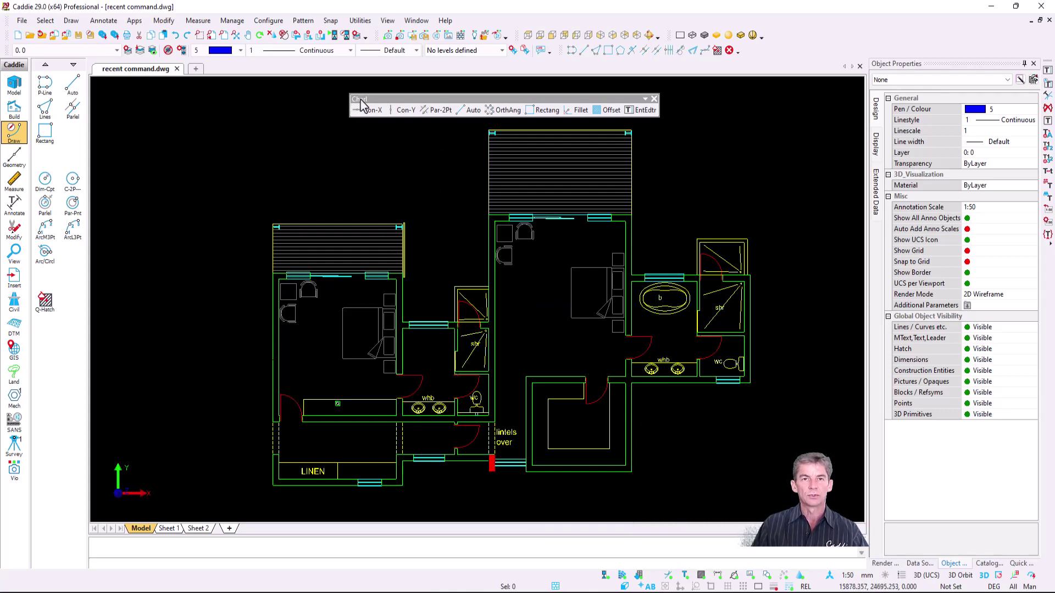
right_click(429, 172)
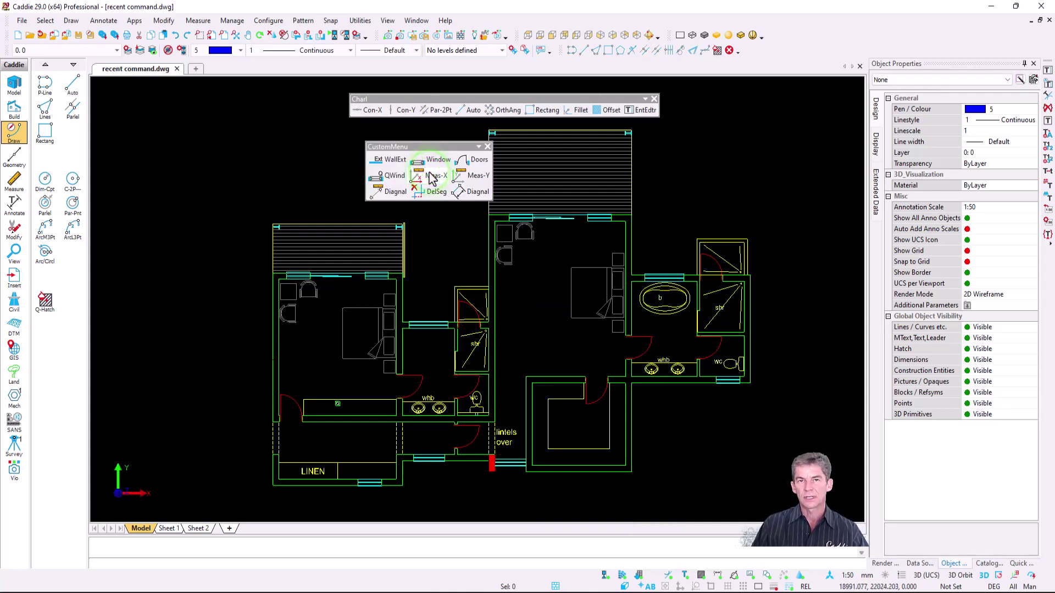
- Calculate the left bedroom's size from two diagonal corners using the SA Arch (2D) plan tools, and write its area inside the room
click(141, 23)
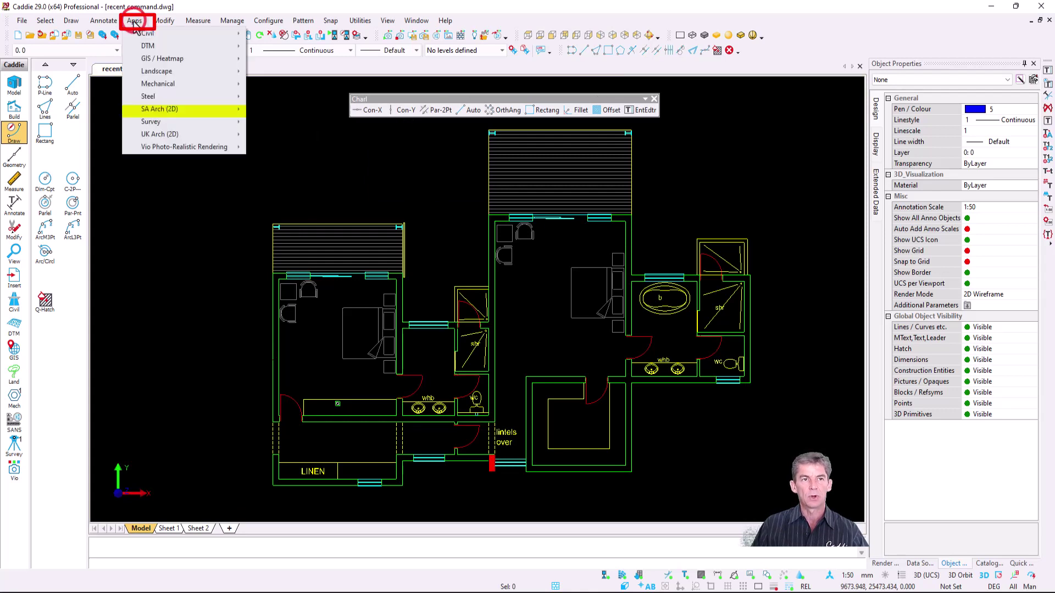
mouse_move(214, 111)
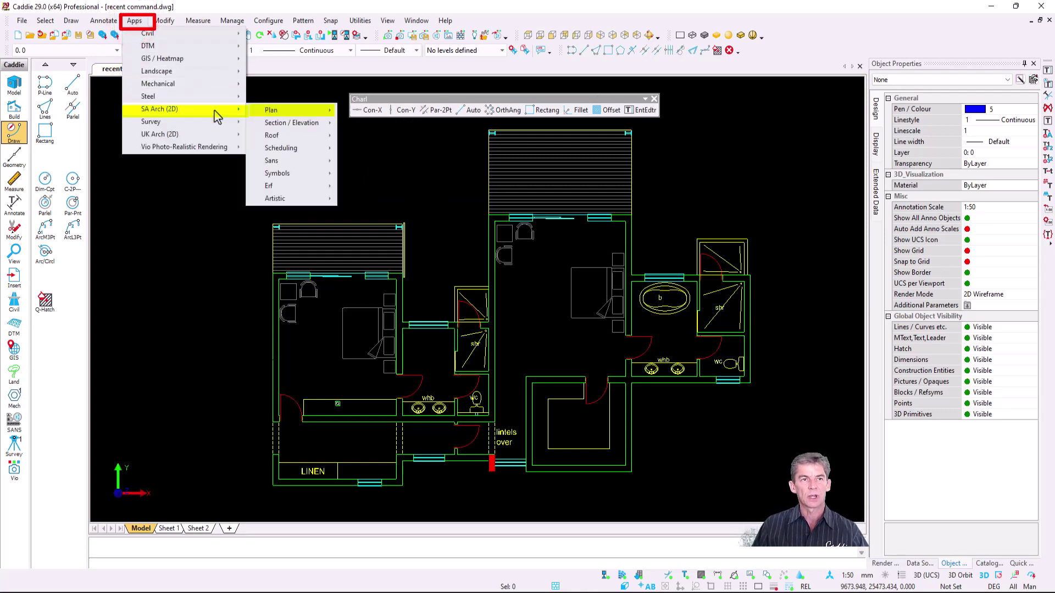
mouse_move(303, 111)
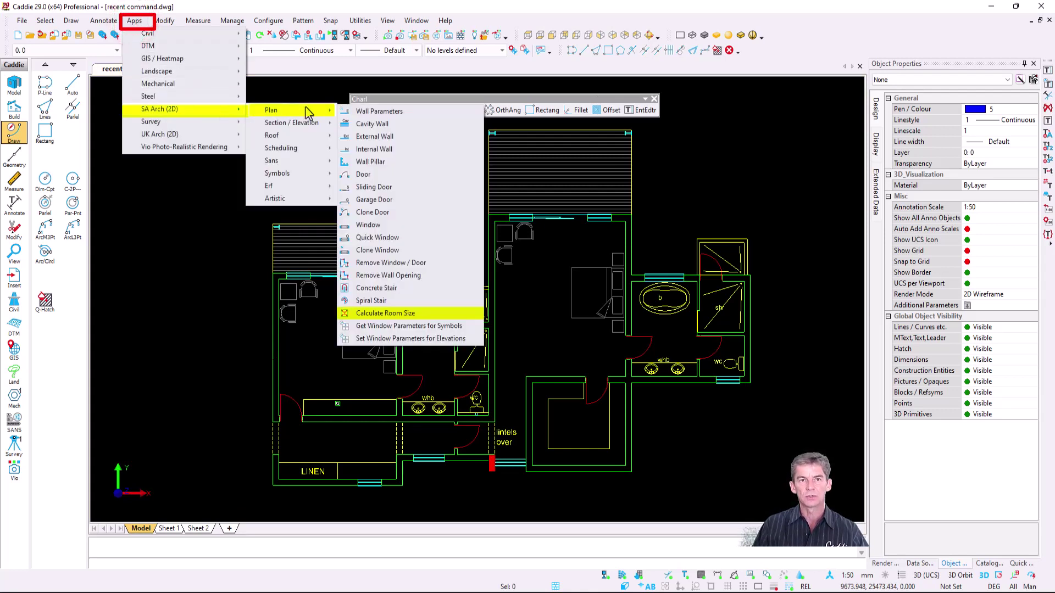
click(450, 314)
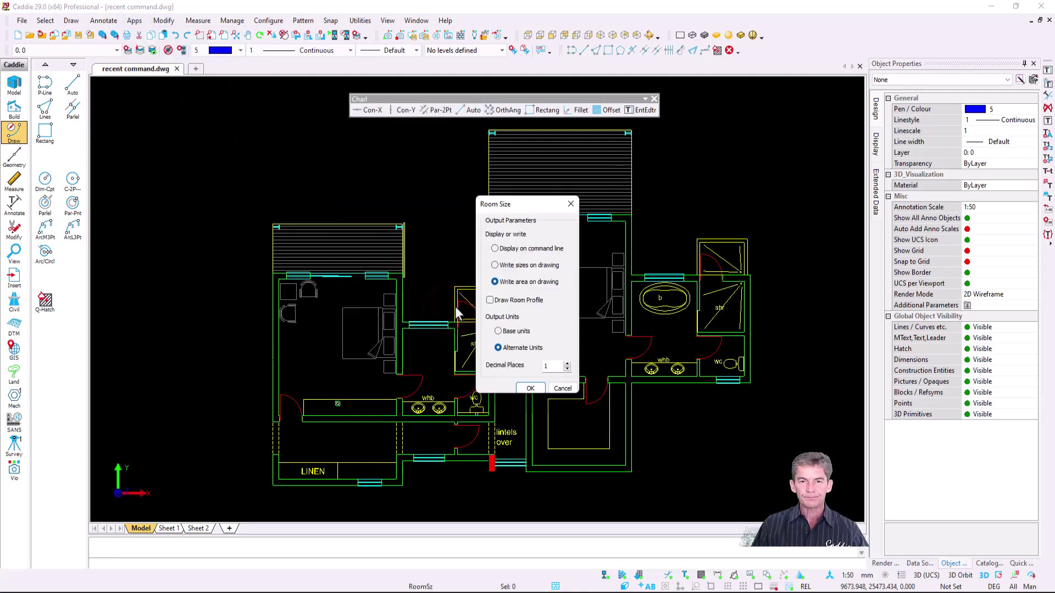
click(529, 388)
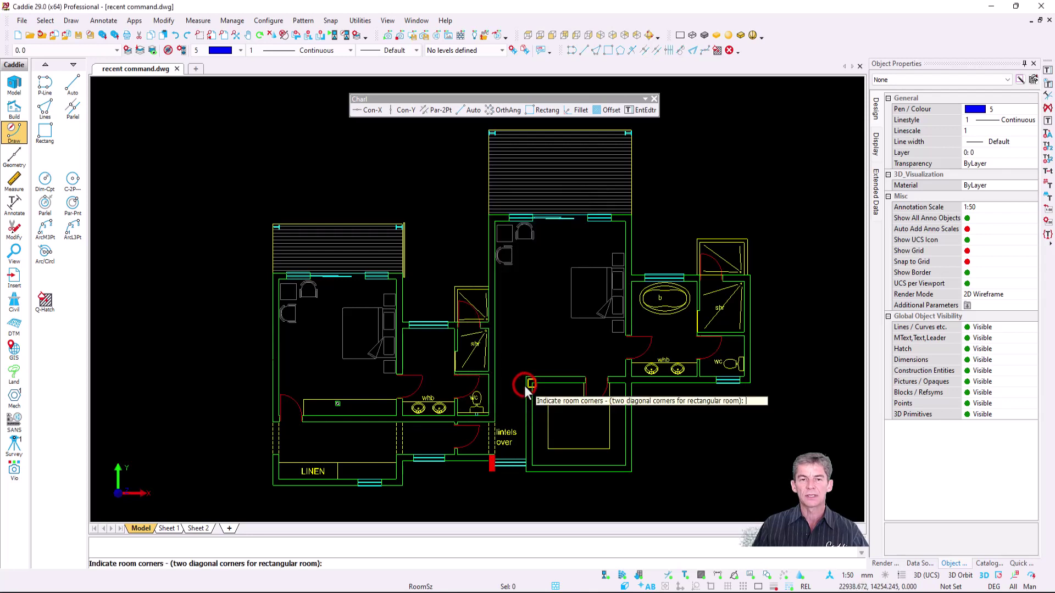
click(394, 415)
click(278, 280)
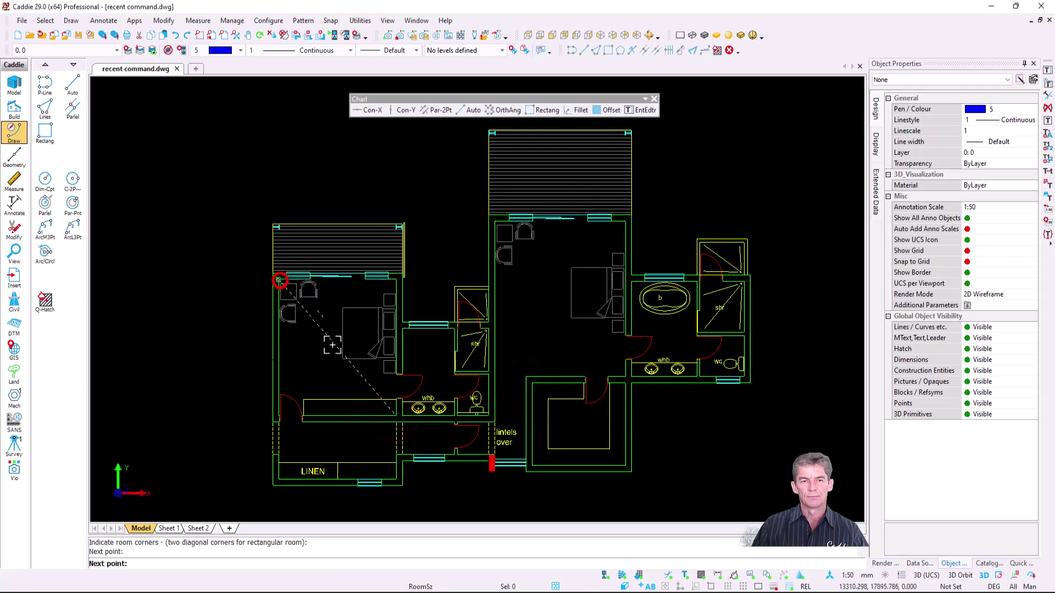
key(e)
click(313, 346)
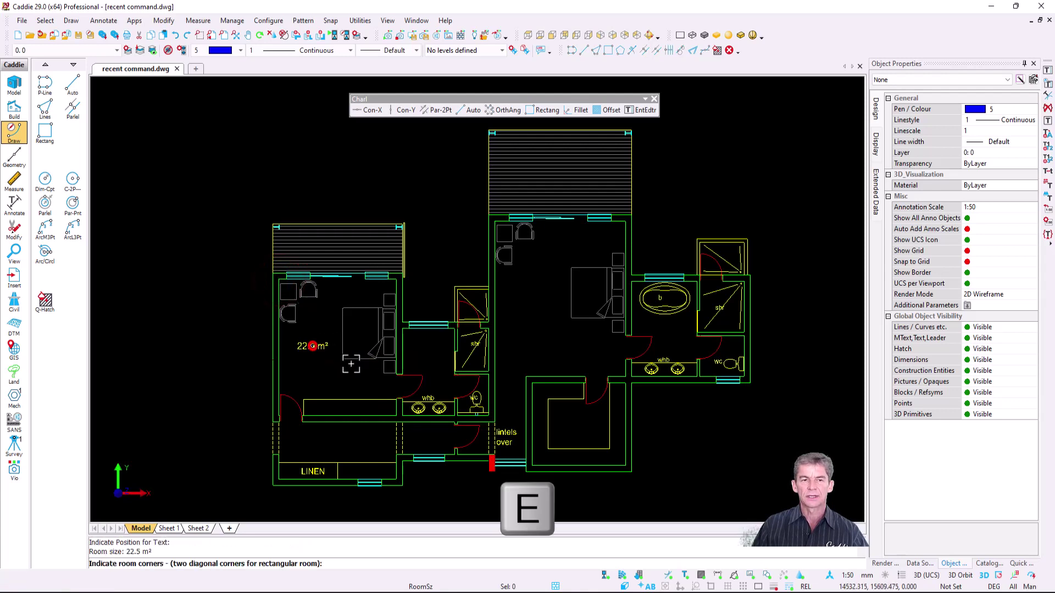
key(Escape)
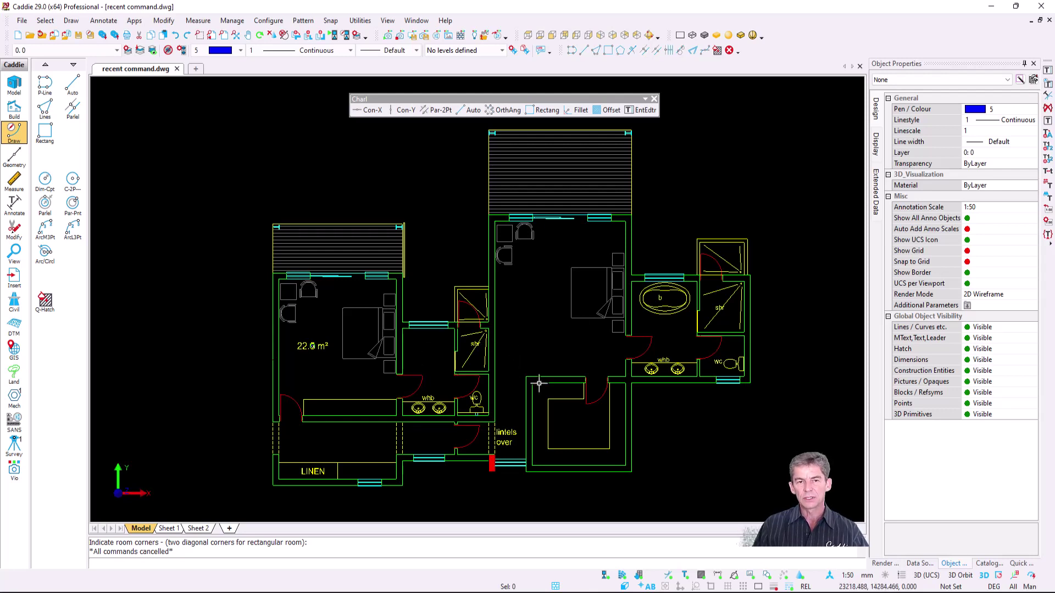
- Place the text "B.I.C" in the cupboard along the lower wall of the left bedroom using the text editor
click(642, 110)
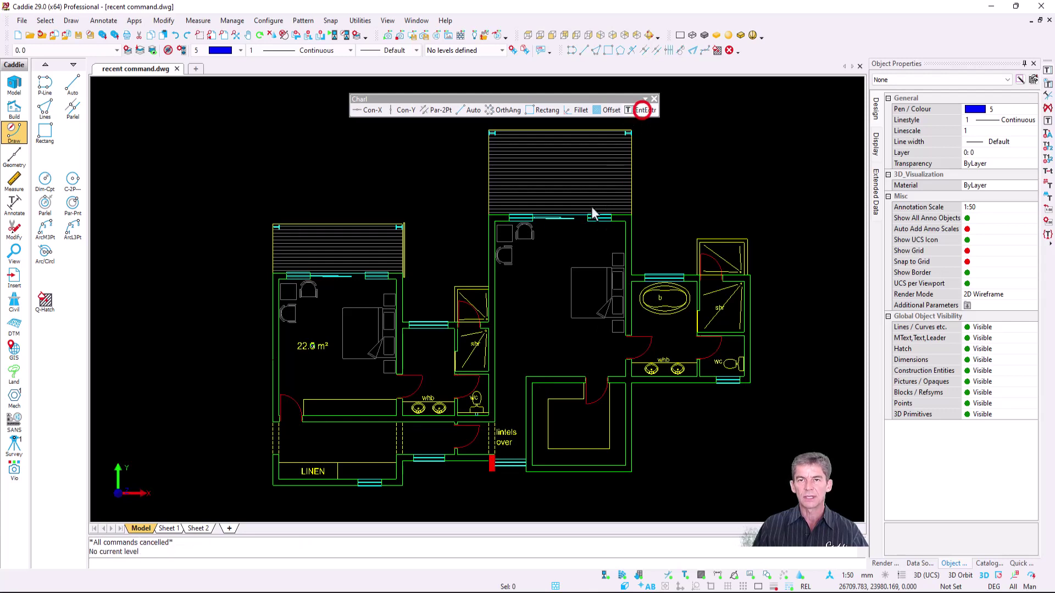
click(419, 410)
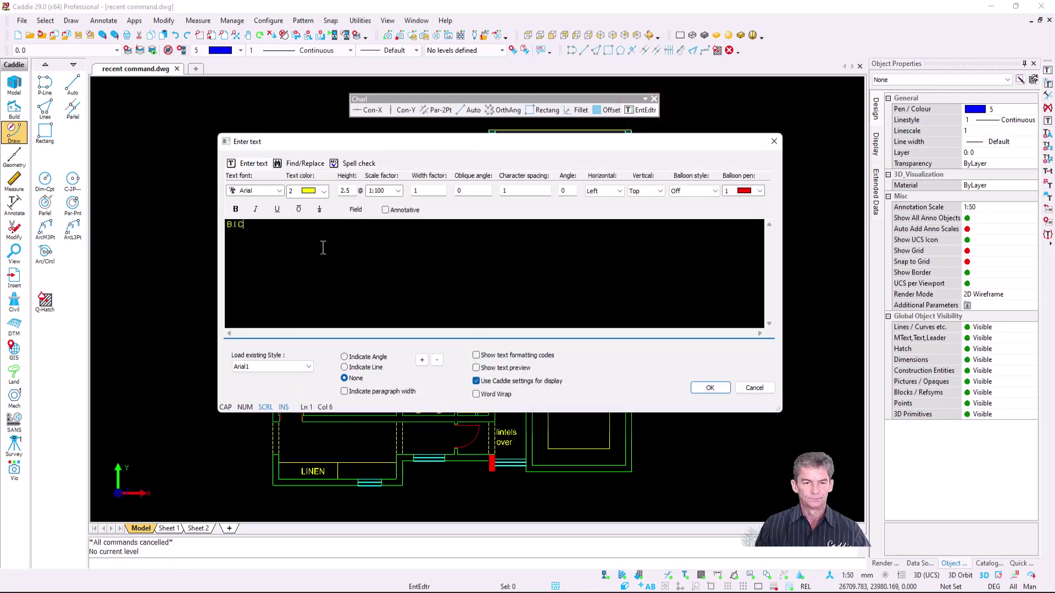
text(B.I.C)
click(709, 388)
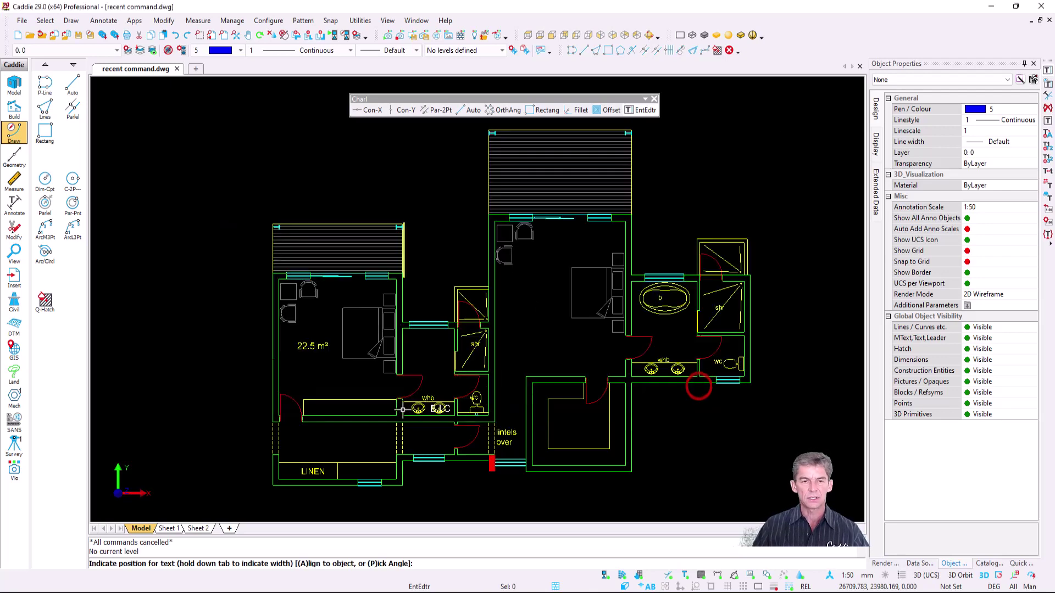
scroll(351, 418, up, 5)
click(333, 401)
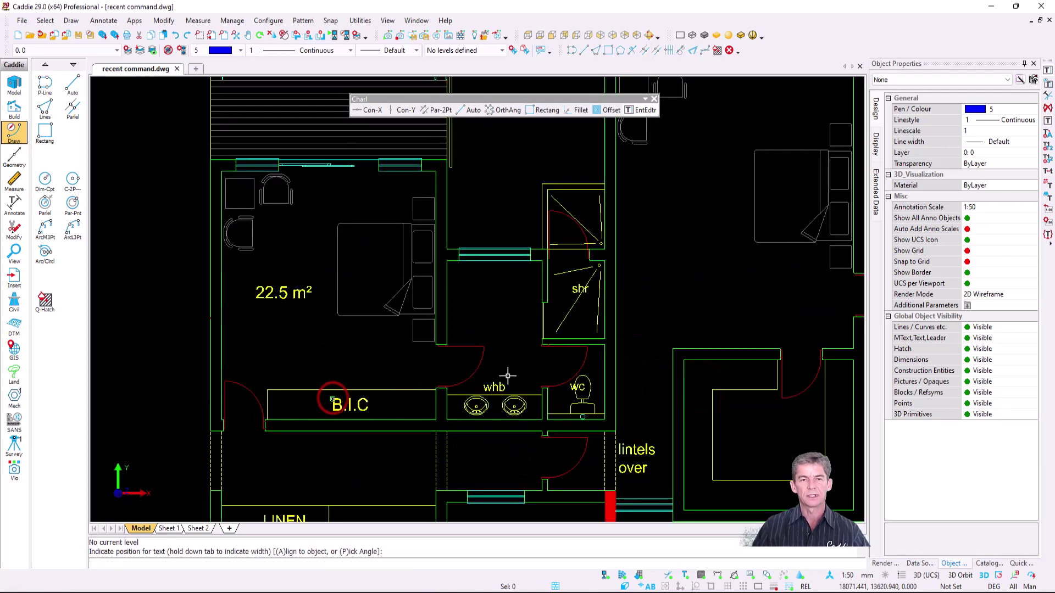
- Run Room Size from the Recent Commands list and write the area of the dressing room beside the lintels, using its diagonal inner corners
mouse_move(513, 370)
middle_down()
mouse_move(365, 342)
mouse_move(353, 299)
middle_up()
scroll(493, 359, up, 3)
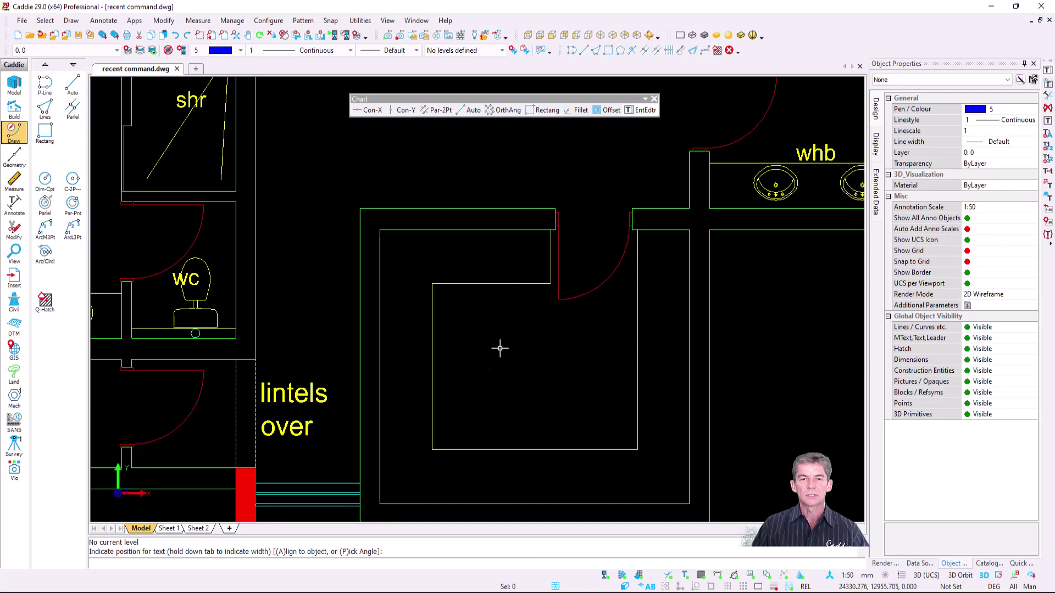
key(g)
right_click(499, 348)
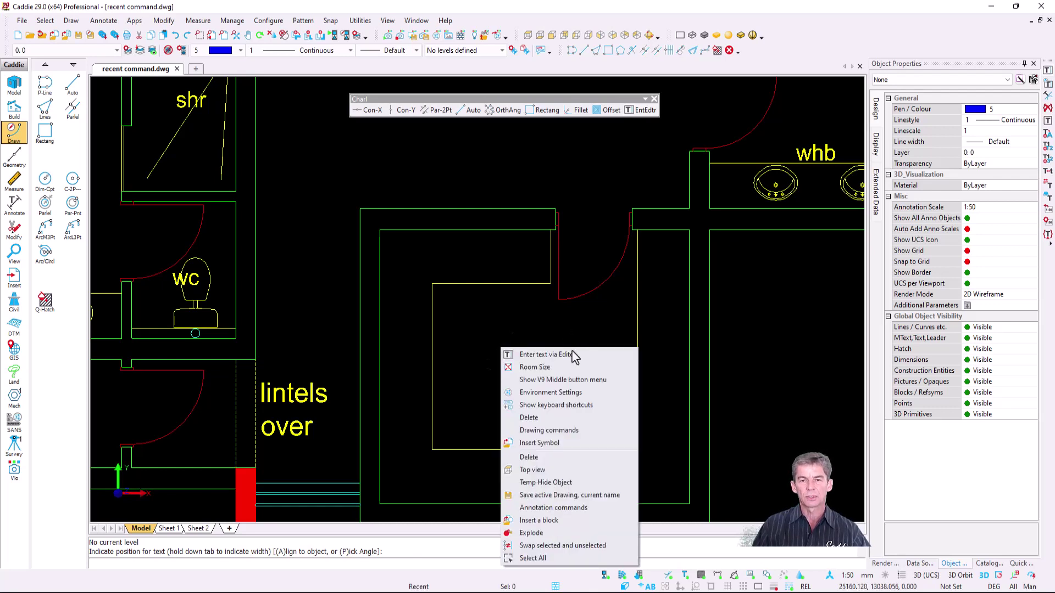
click(548, 370)
click(533, 388)
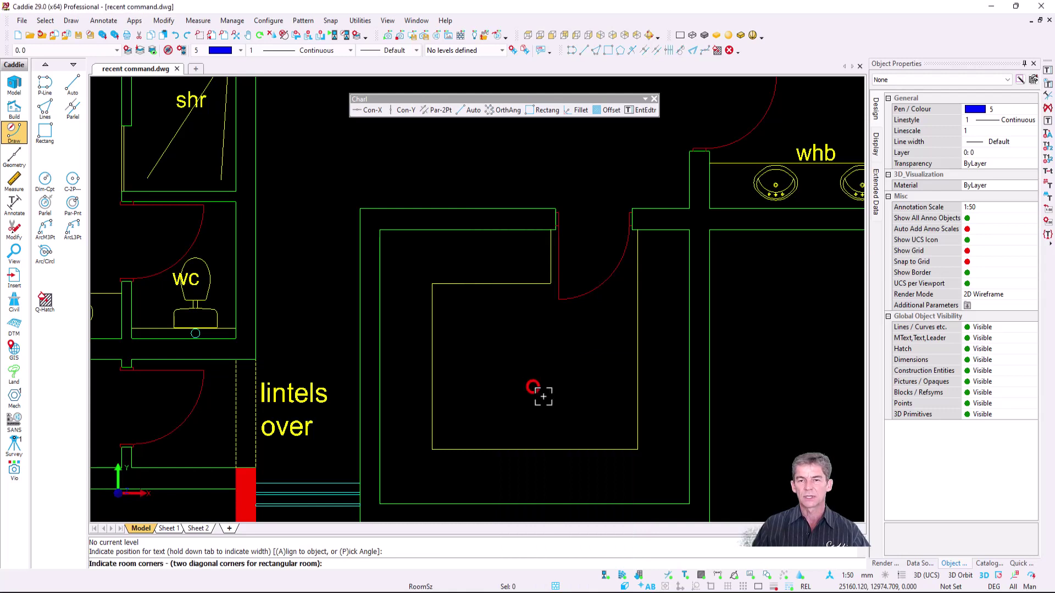
click(691, 503)
click(389, 236)
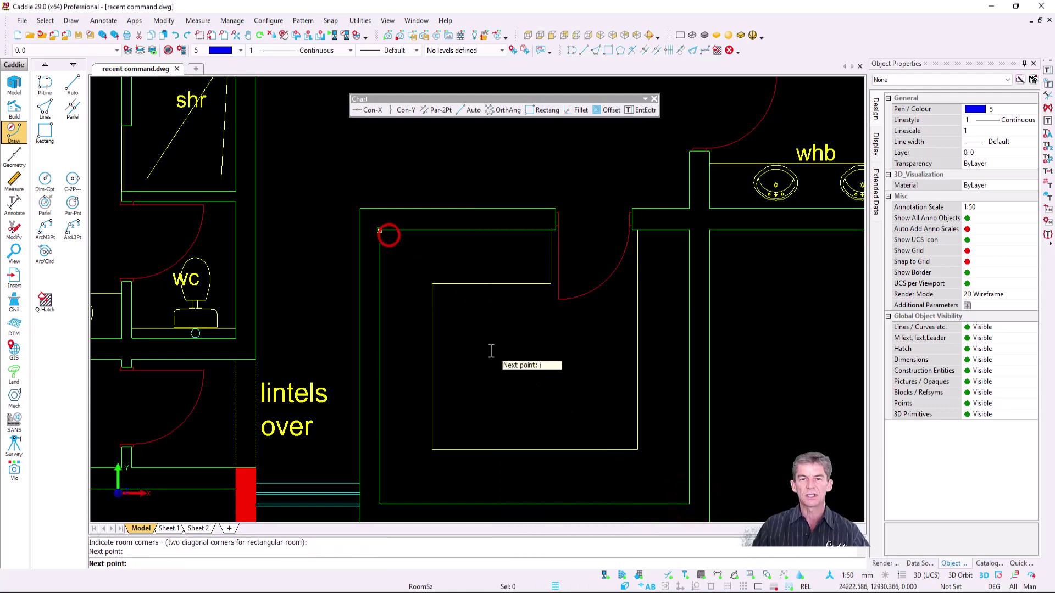
key(e)
click(497, 363)
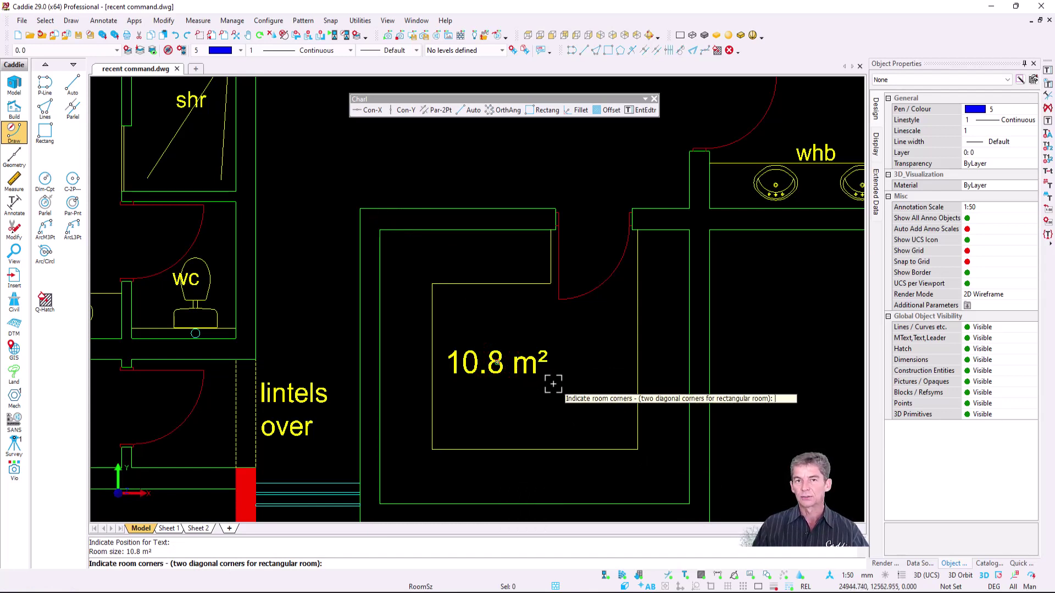
key(Escape)
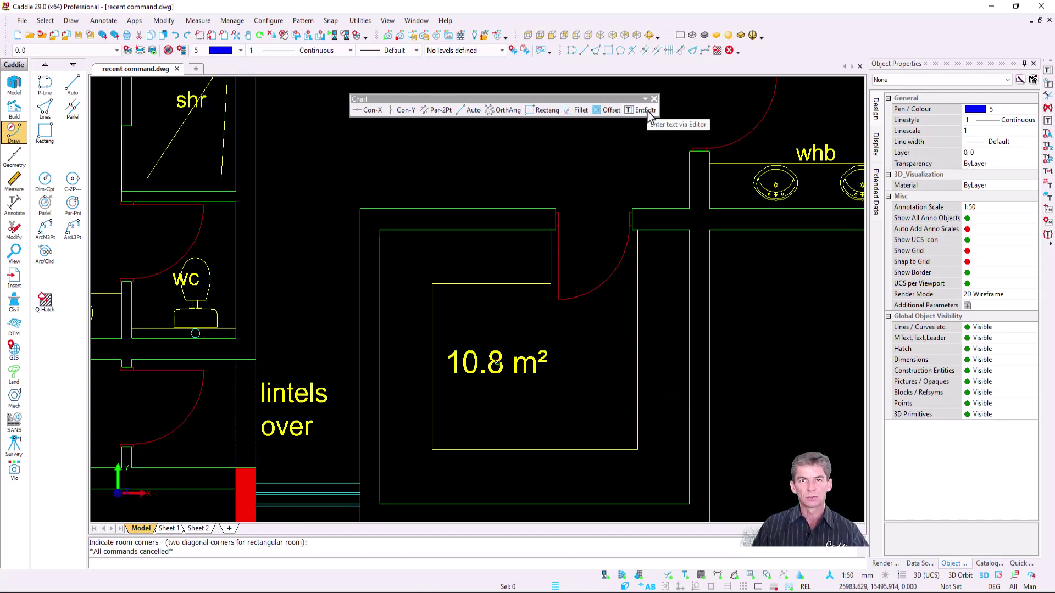
- Run Enter text via Editor from the Recent Commands list and place "B.I.C" in the dressing room's lower cupboard
middle_click(562, 273)
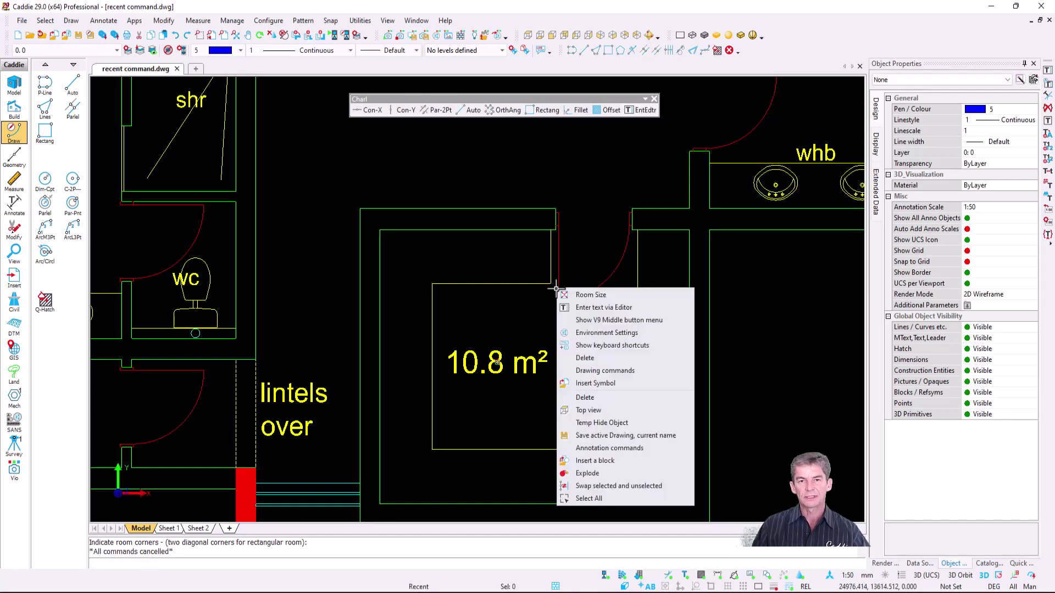
click(605, 309)
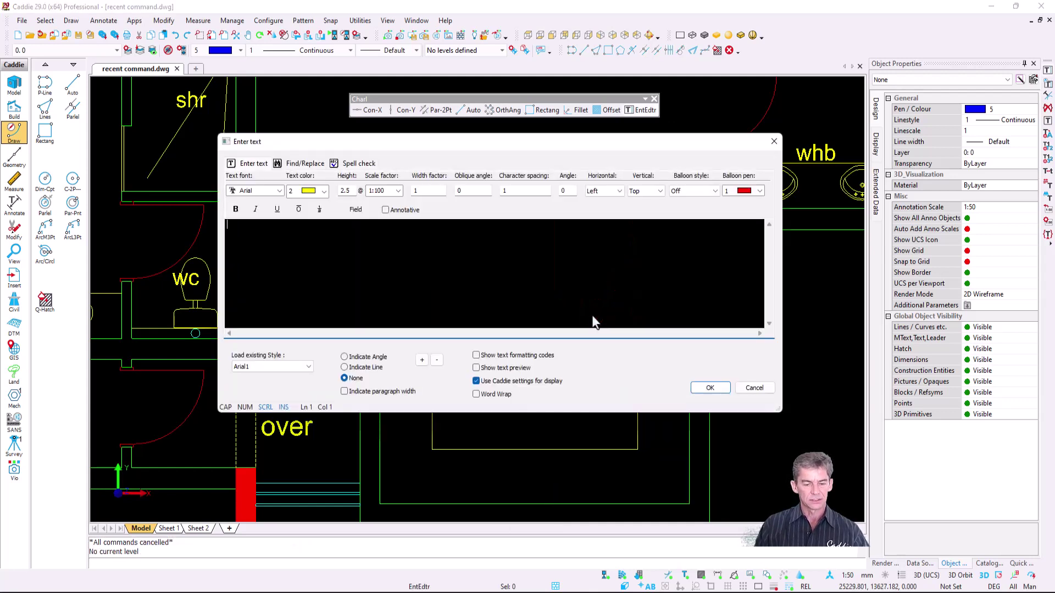
text(B.I.C)
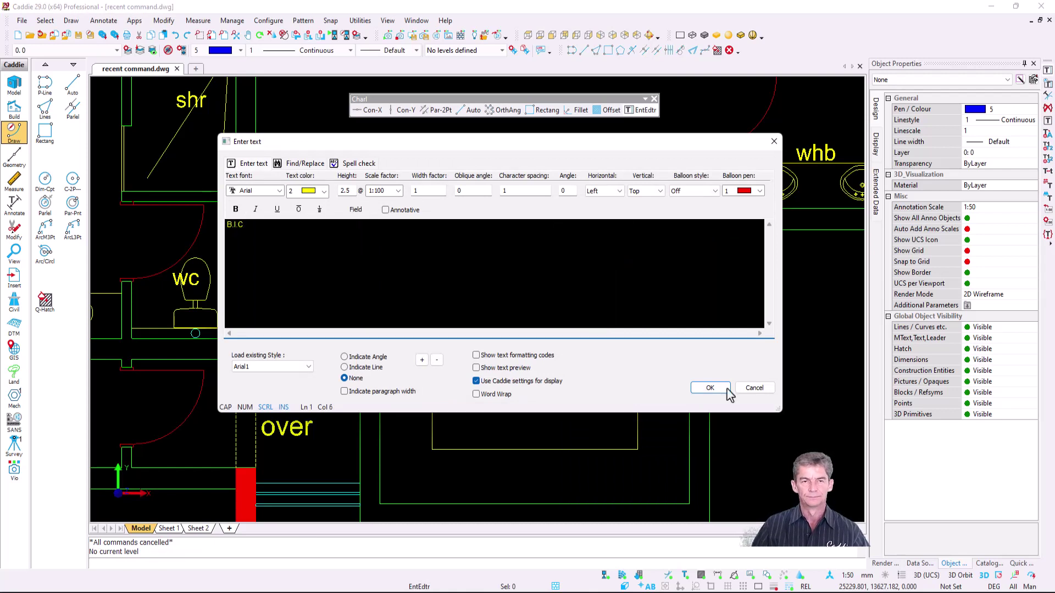
click(711, 387)
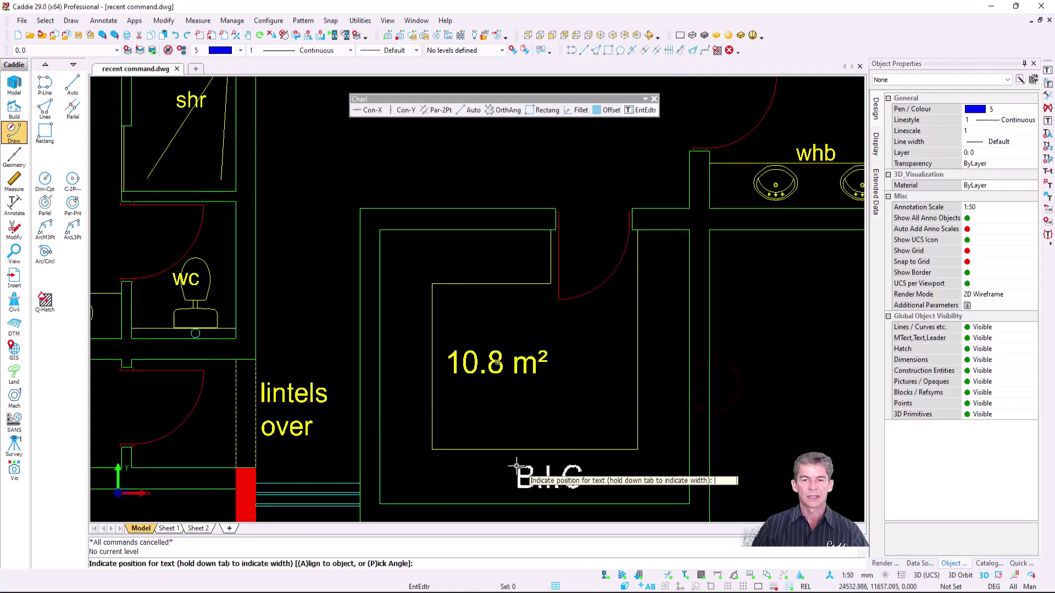
click(515, 466)
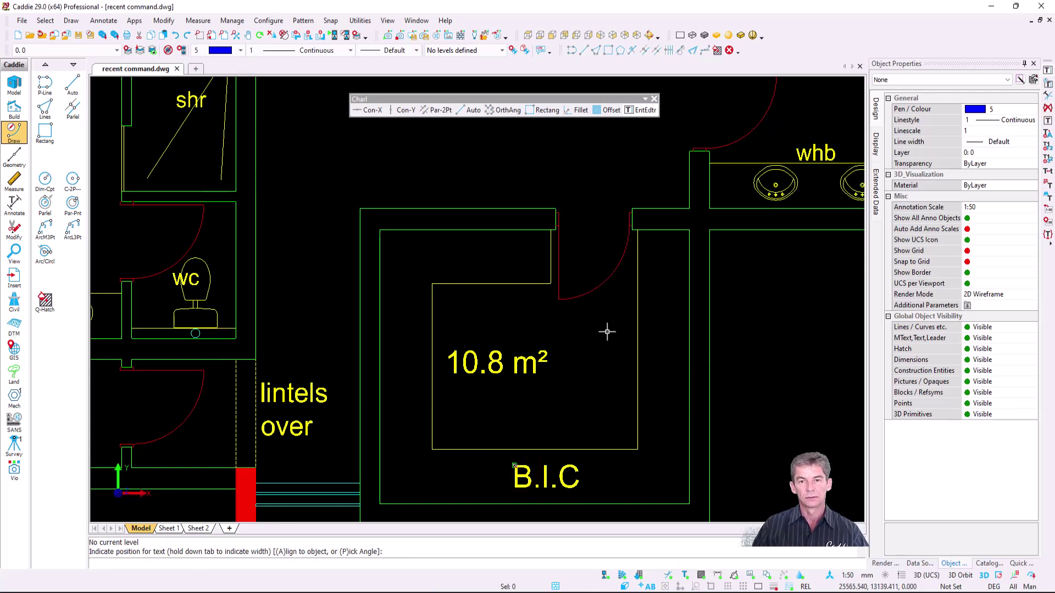
- Call up the Recent Commands list in the dressing room and examine its recent and frequent entries
right_click(607, 331)
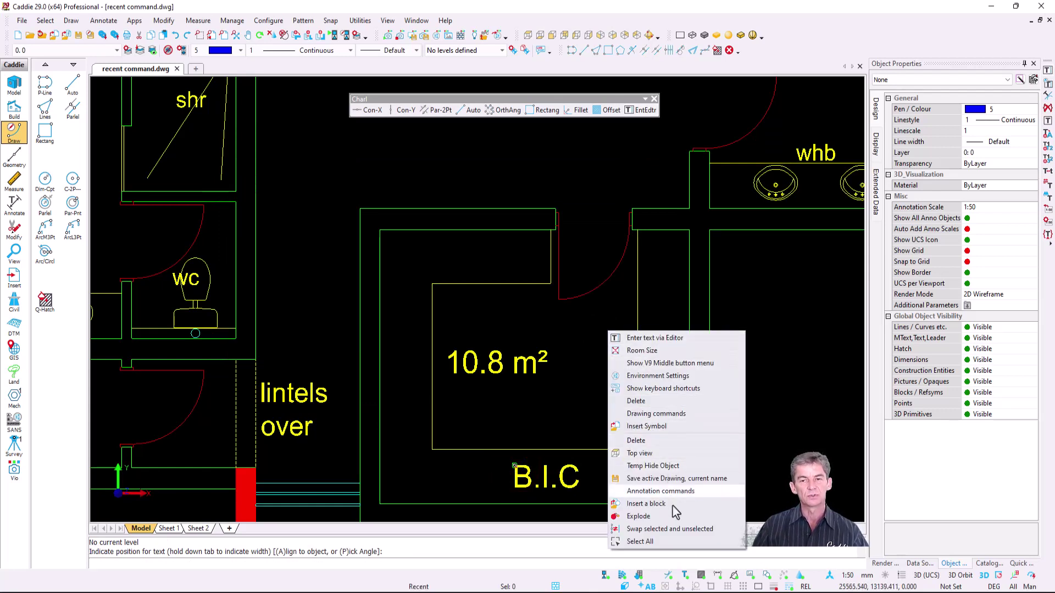